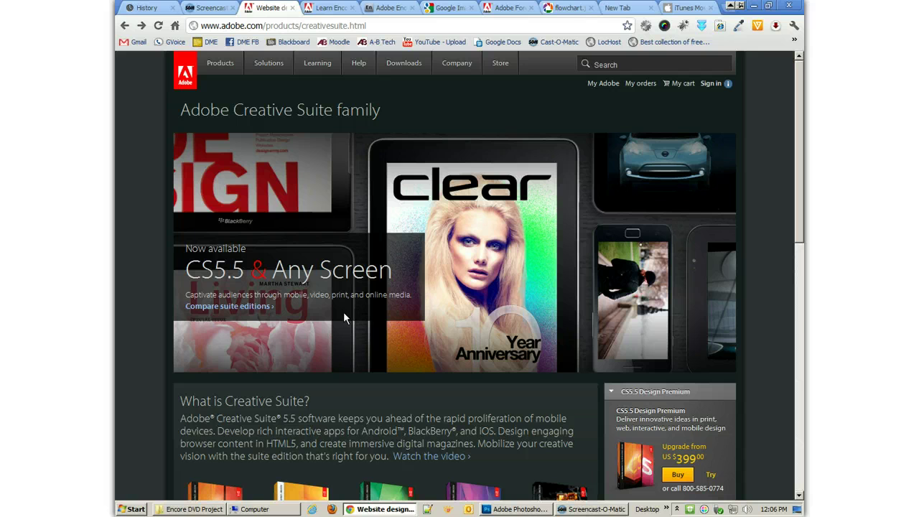
# Open the Creative Suite 5.5 Production Premium page and scroll to its included-applications list.
pyautogui.scroll(-3, 391, 375)
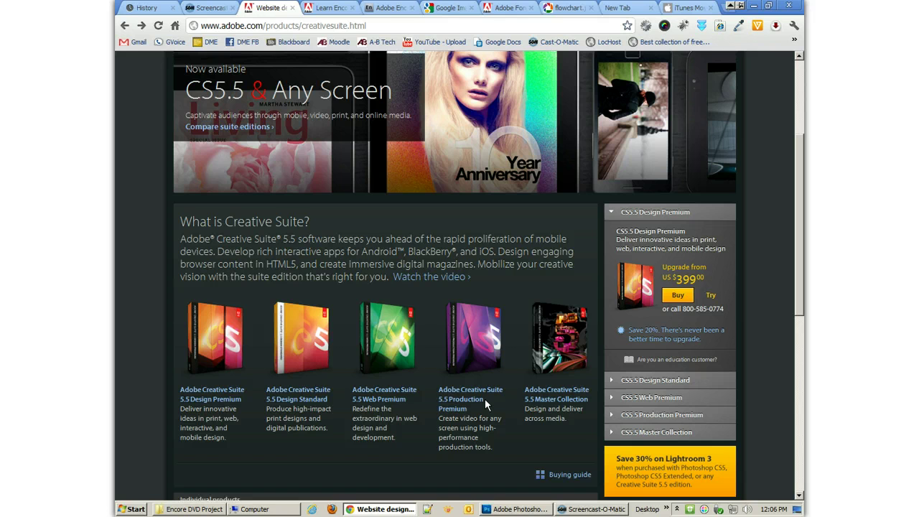
pyautogui.click(479, 328)
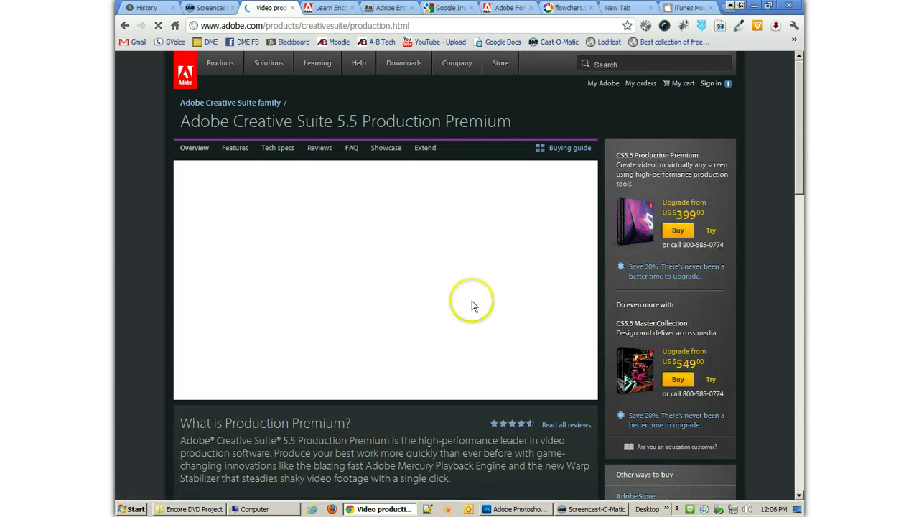
pyautogui.scroll(-1, 128, 332)
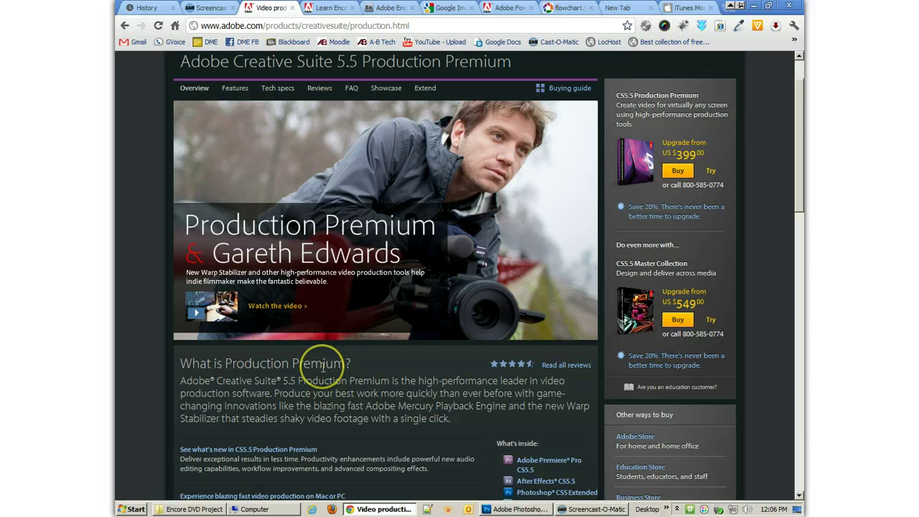
pyautogui.scroll(-3, 323, 366)
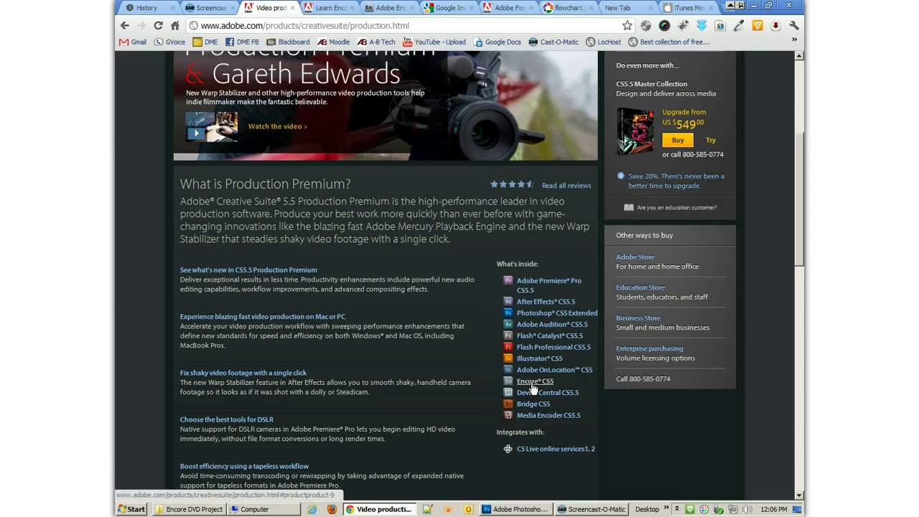
pyautogui.click(534, 305)
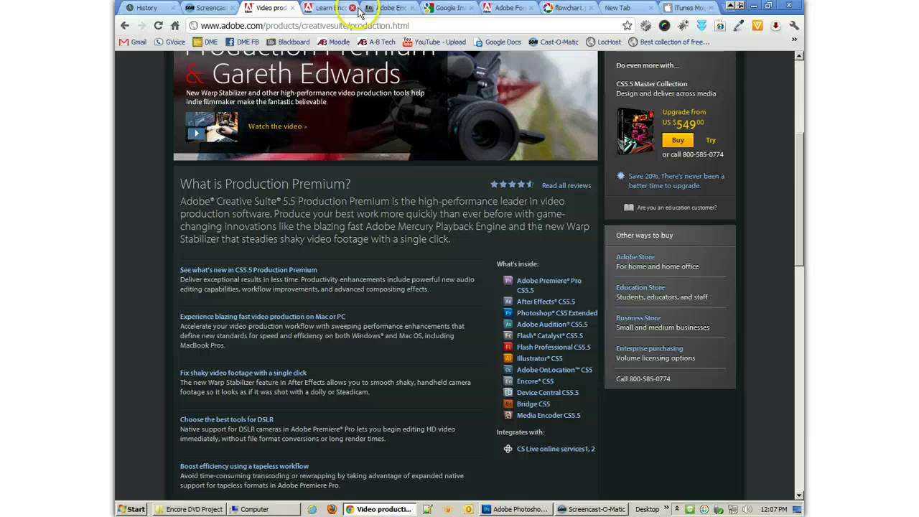
# Switch to the Learn Encore CS4 page and scroll down to its tutorial episodes.
pyautogui.click(330, 8)
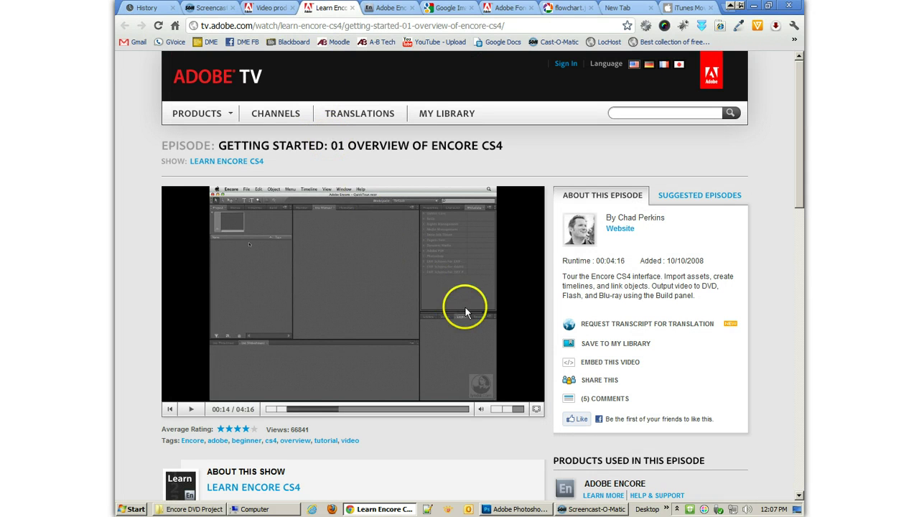
pyautogui.scroll(-6, 465, 306)
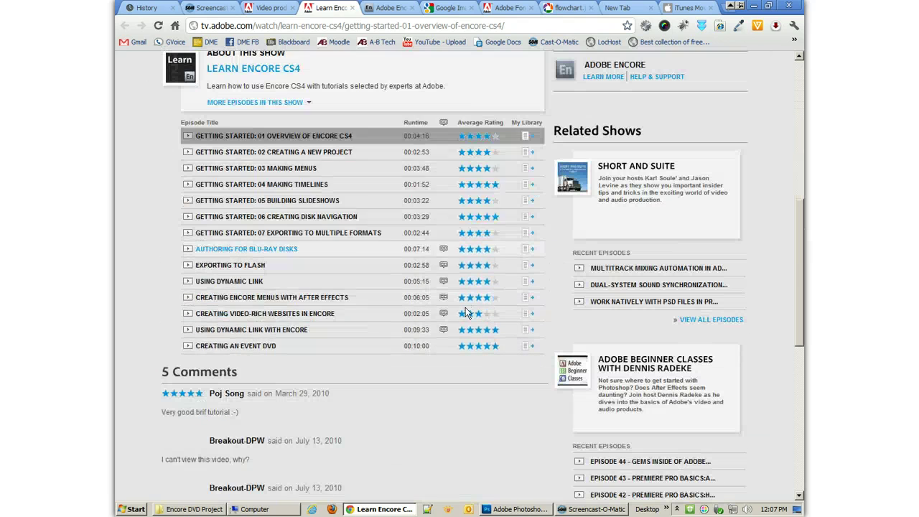
pyautogui.moveTo(300, 165)
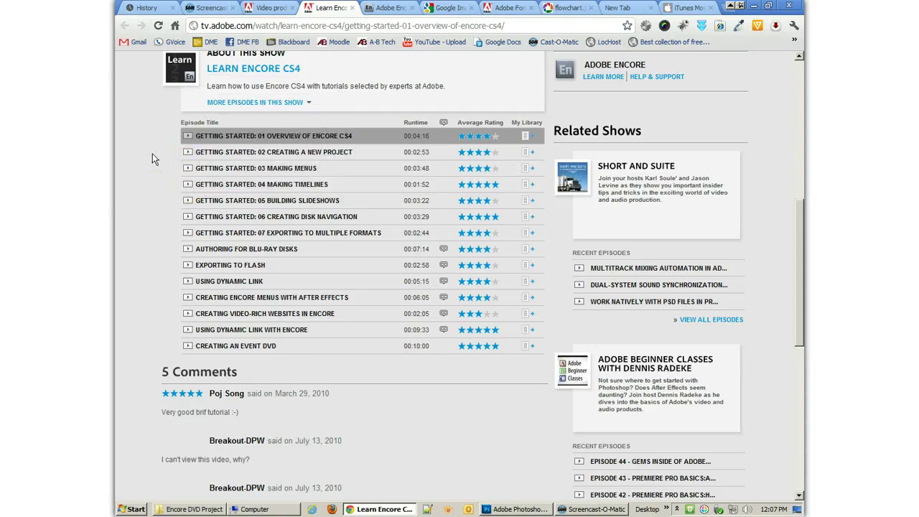
# Switch to the Encore CS4 help page and scroll to the Plan the project sketch.
pyautogui.click(390, 8)
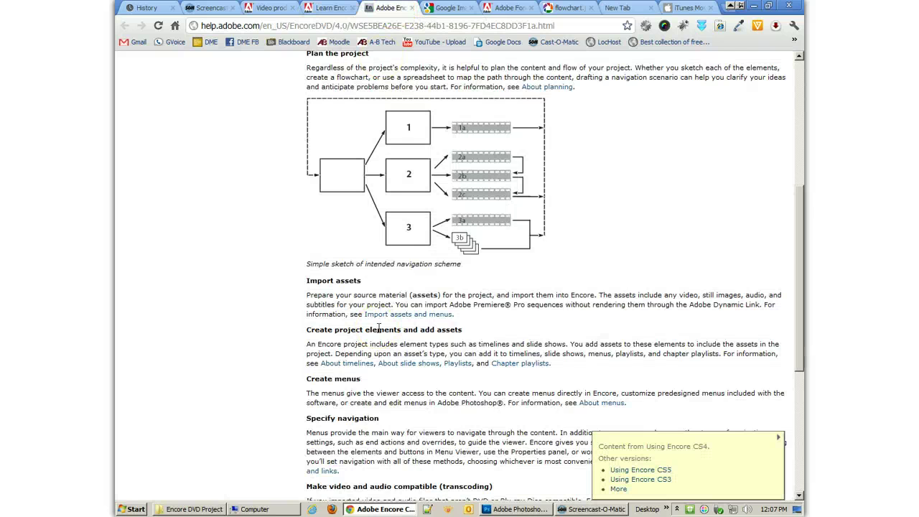
pyautogui.scroll(3, 378, 328)
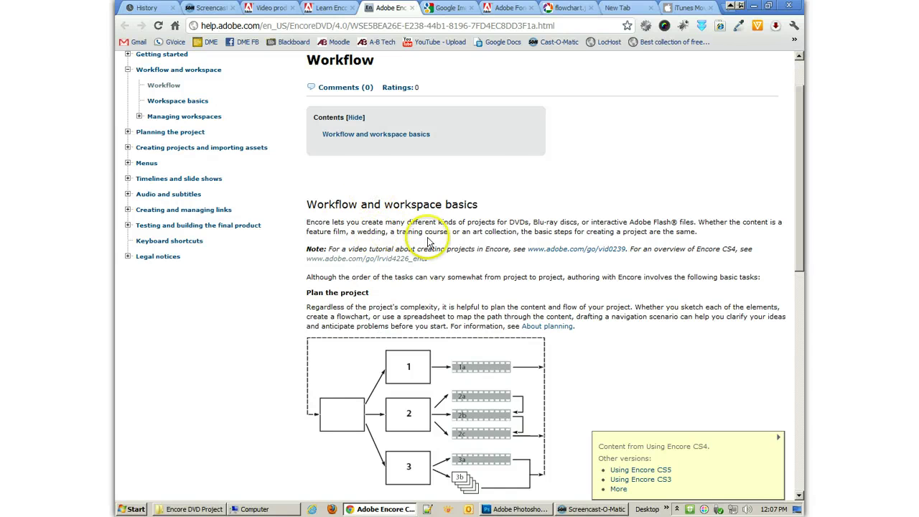
pyautogui.scroll(-1, 428, 248)
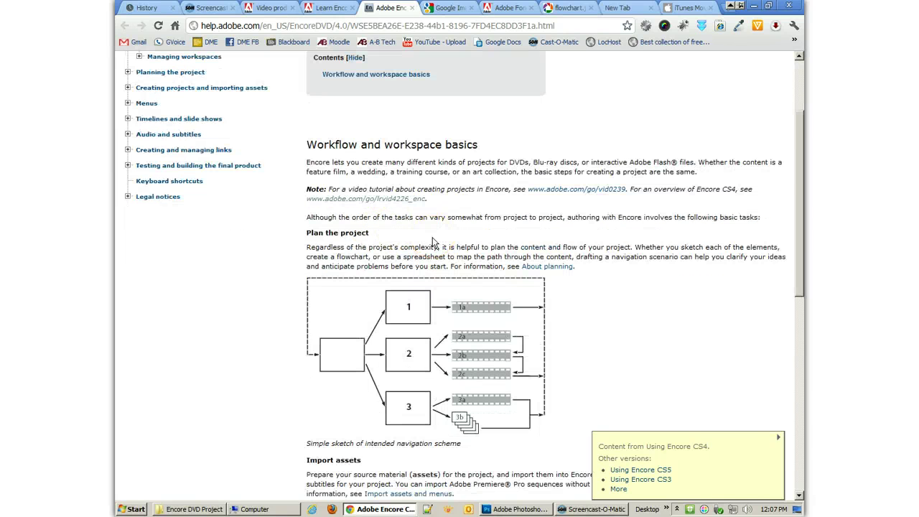
pyautogui.scroll(-3, 432, 244)
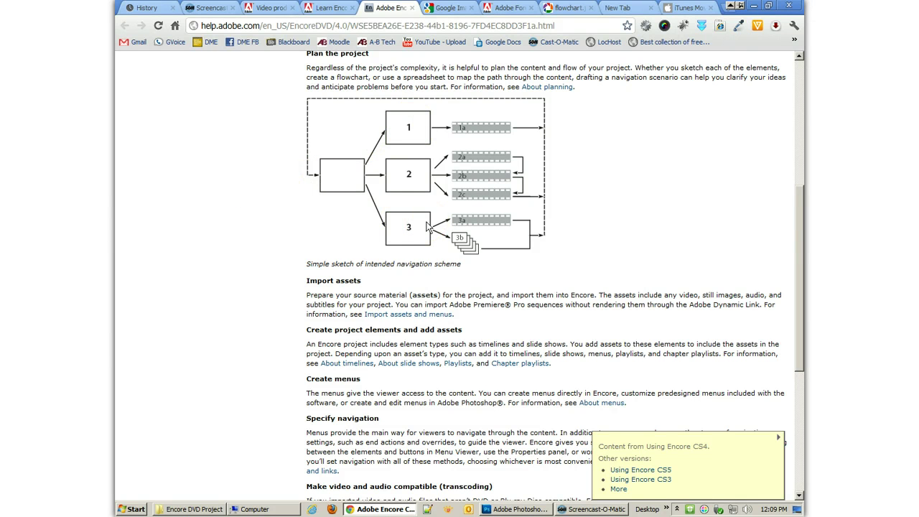
# Switch to the Google Images preview of basic-flowchart.jpg.
pyautogui.click(450, 9)
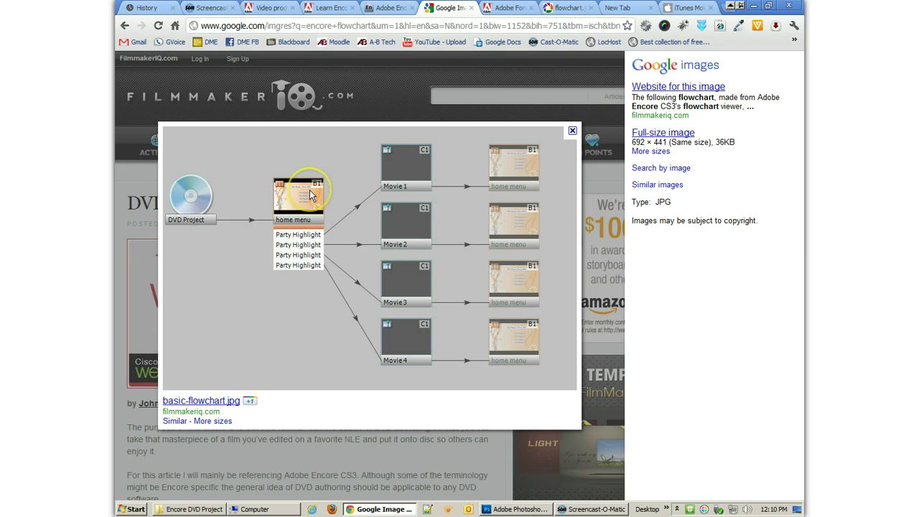
# Switch to the Adobe Forums post showing the Encore CS3 flowchart screenshot.
pyautogui.click(509, 8)
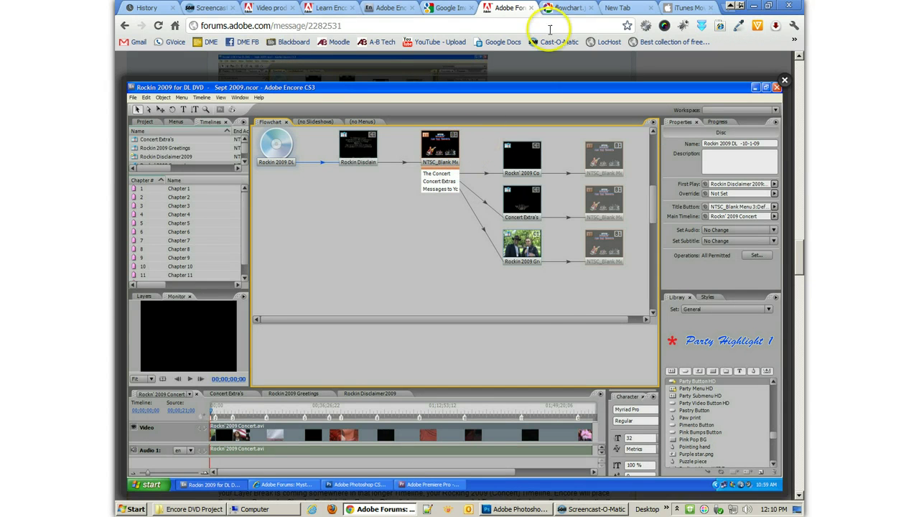
# Switch to the flowchart.jpg tab with the hand-drawn DVD menu flowchart.
pyautogui.click(565, 8)
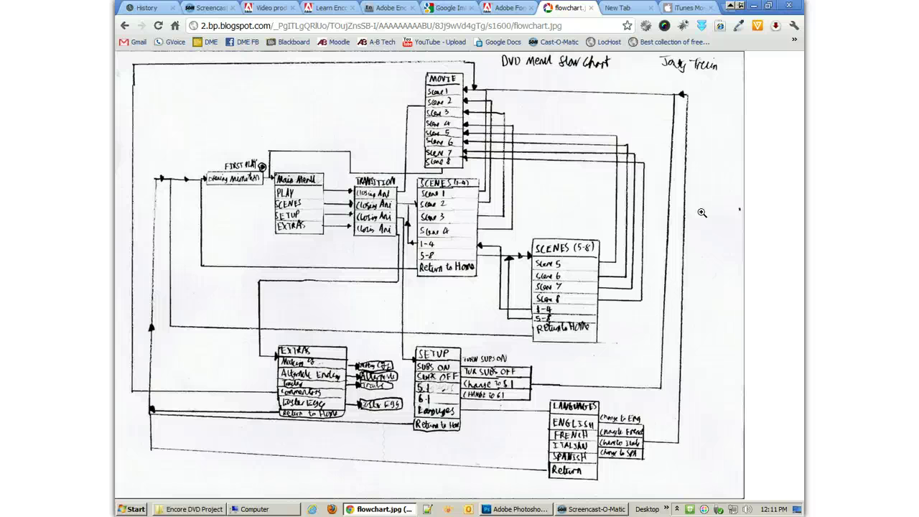
# Launch Vector Paint in a new tab and draw a small blue circle at top-left.
pyautogui.click(628, 11)
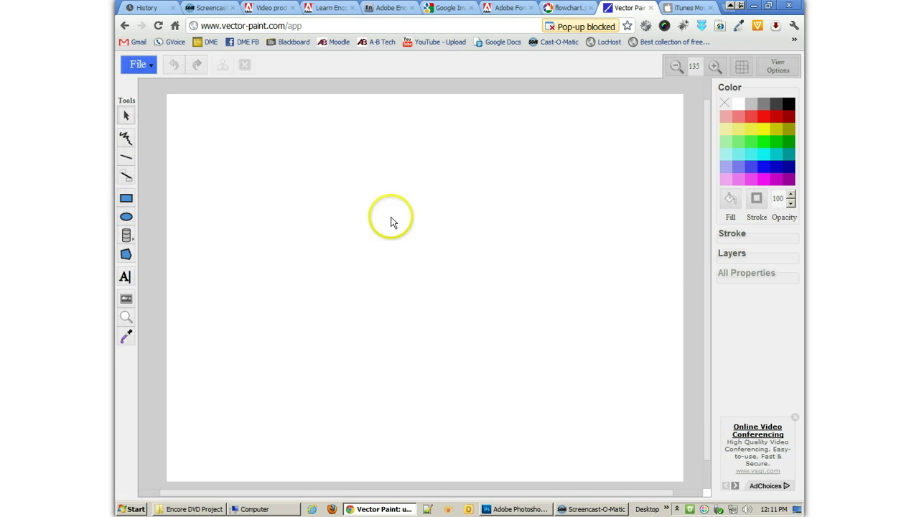
pyautogui.click(128, 216)
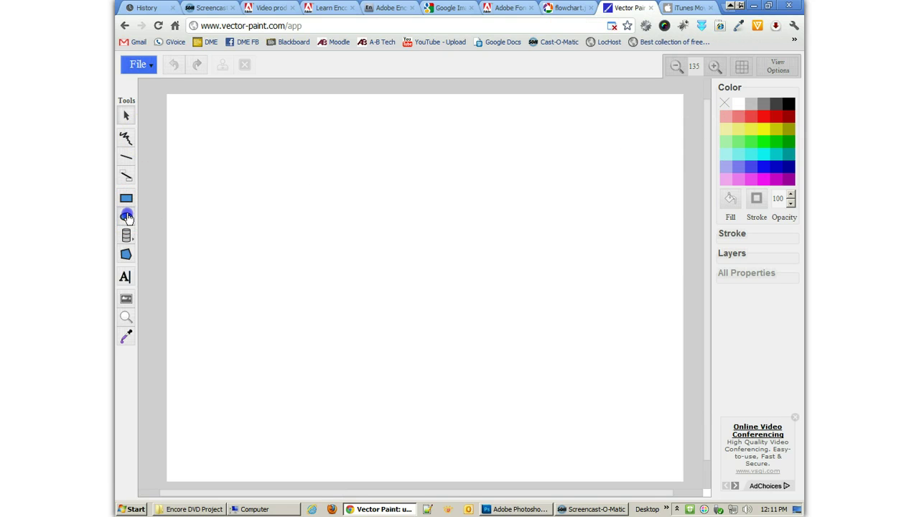
pyautogui.moveTo(174, 101); pyautogui.dragTo(186, 115)
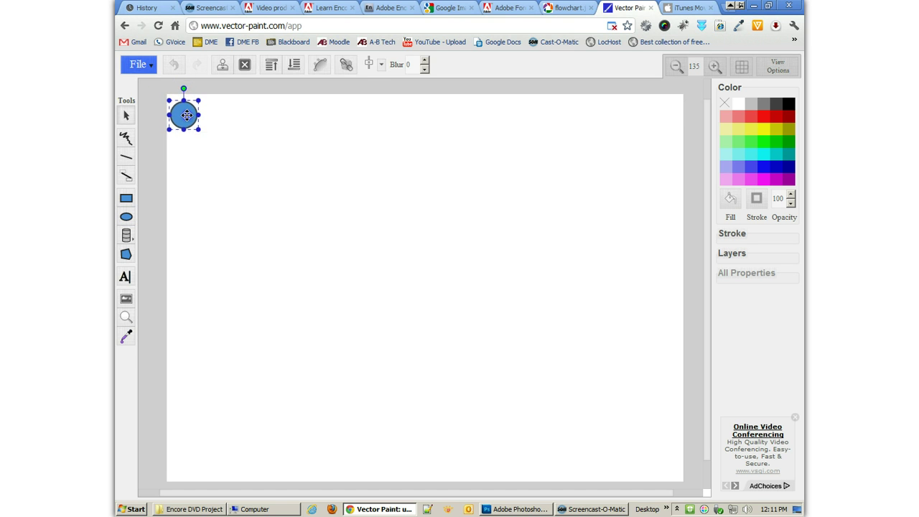
pyautogui.click(250, 147)
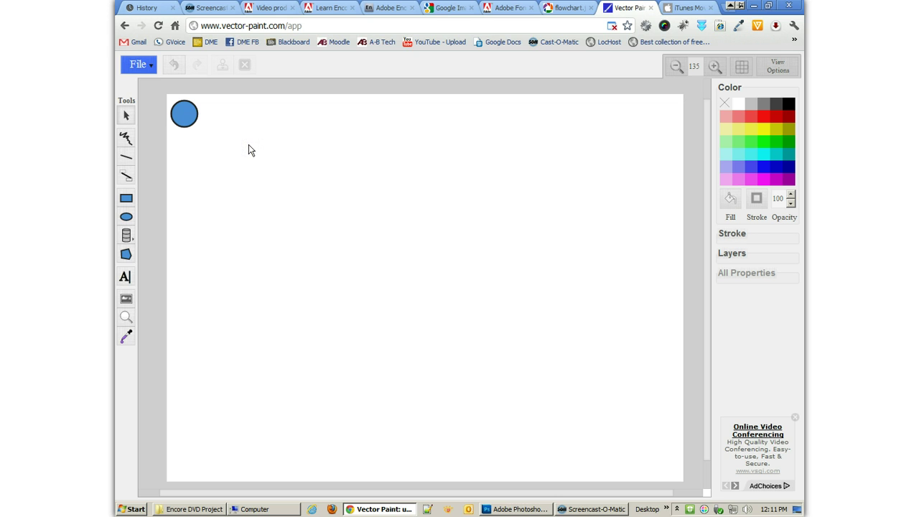
# With white fill, draw a large rectangle right of the circle and a thin bar below it.
pyautogui.click(738, 104)
pyautogui.moveTo(178, 168); pyautogui.dragTo(178, 168)
pyautogui.click(126, 199)
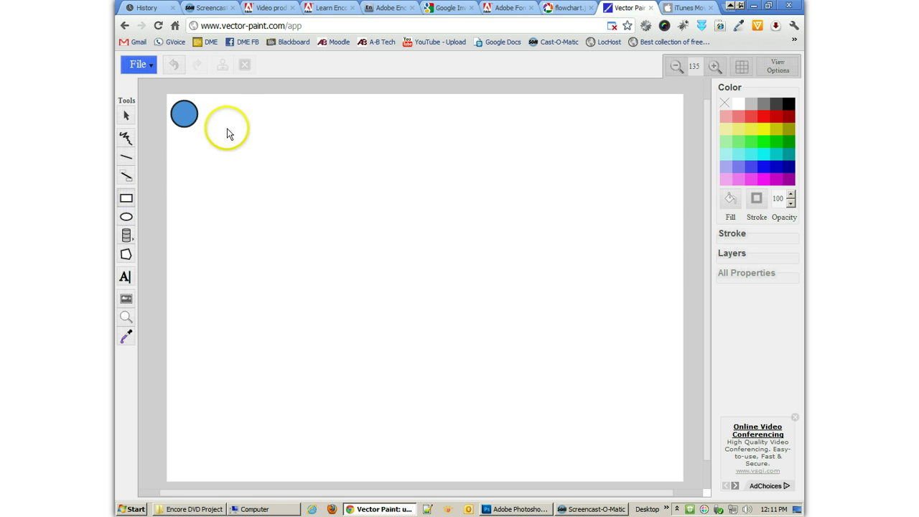
pyautogui.moveTo(220, 114); pyautogui.dragTo(337, 189)
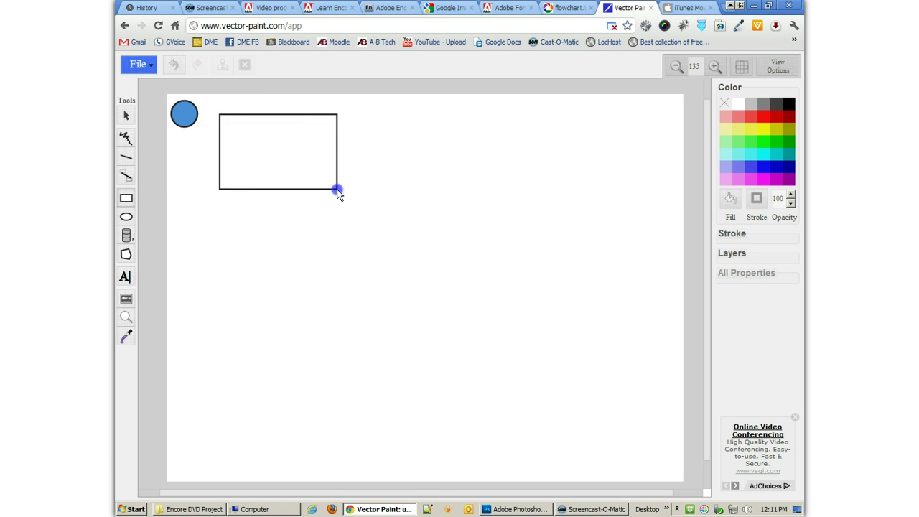
pyautogui.click(275, 179)
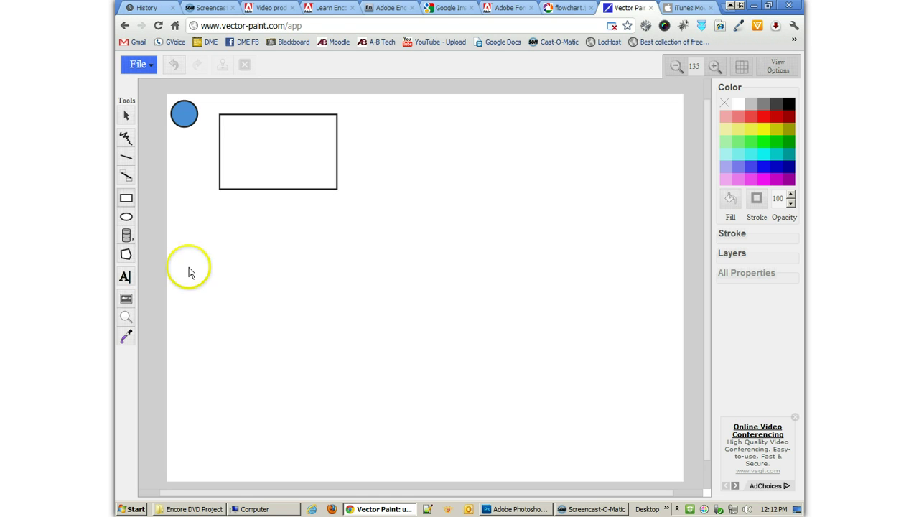
pyautogui.click(126, 198)
pyautogui.moveTo(231, 213); pyautogui.dragTo(344, 227)
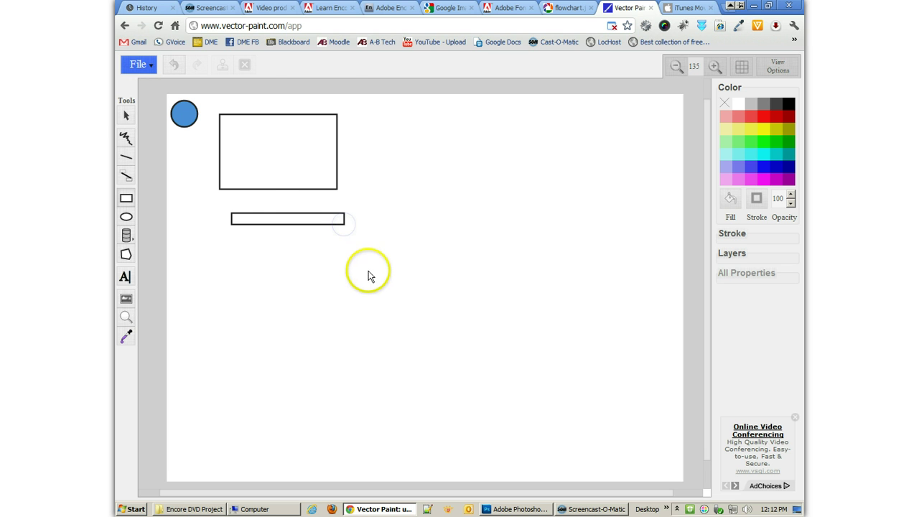
# Move the large rectangle up-right and the thin bar down toward the centre.
pyautogui.click(126, 115)
pyautogui.click(310, 146)
pyautogui.moveTo(271, 156); pyautogui.dragTo(297, 147)
pyautogui.click(425, 244)
pyautogui.moveTo(323, 219); pyautogui.dragTo(452, 234)
pyautogui.click(437, 200)
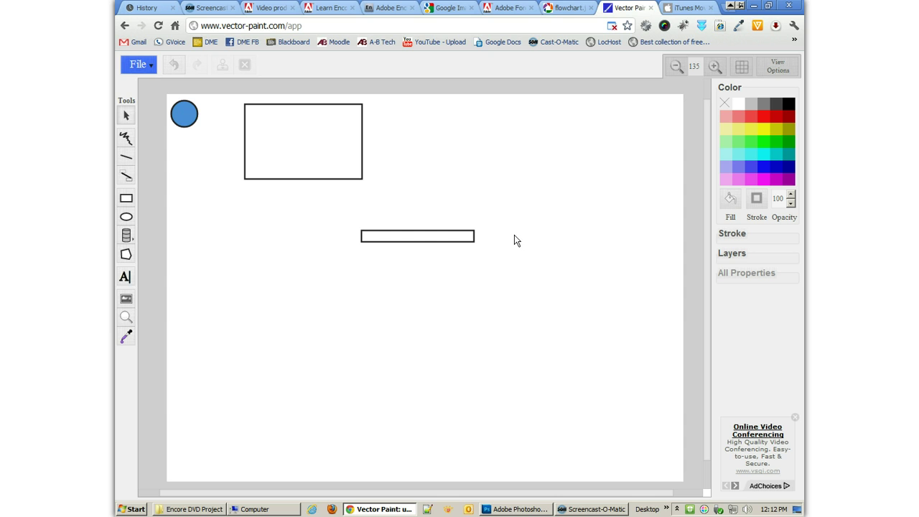
pyautogui.click(433, 236)
pyautogui.click(269, 154)
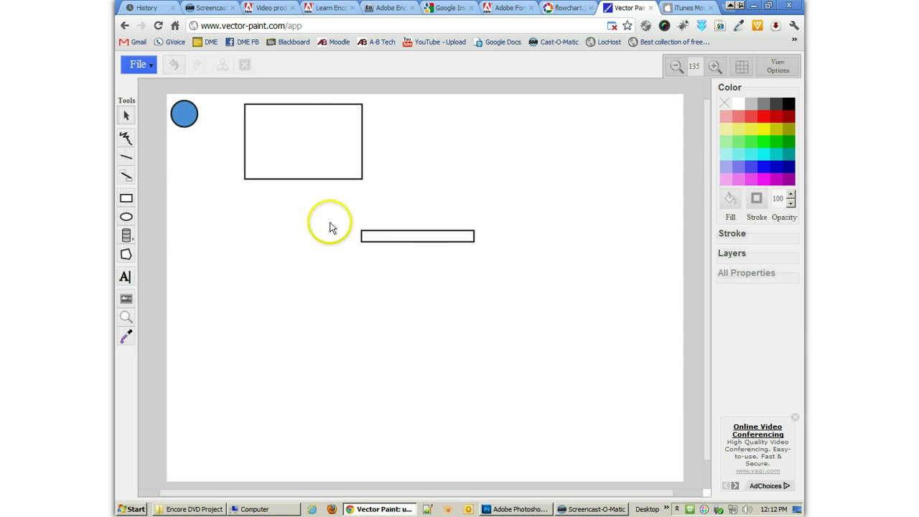
# Drag the flat bar up under the large rectangle so it sits flush across its width.
pyautogui.moveTo(441, 239); pyautogui.dragTo(330, 188)
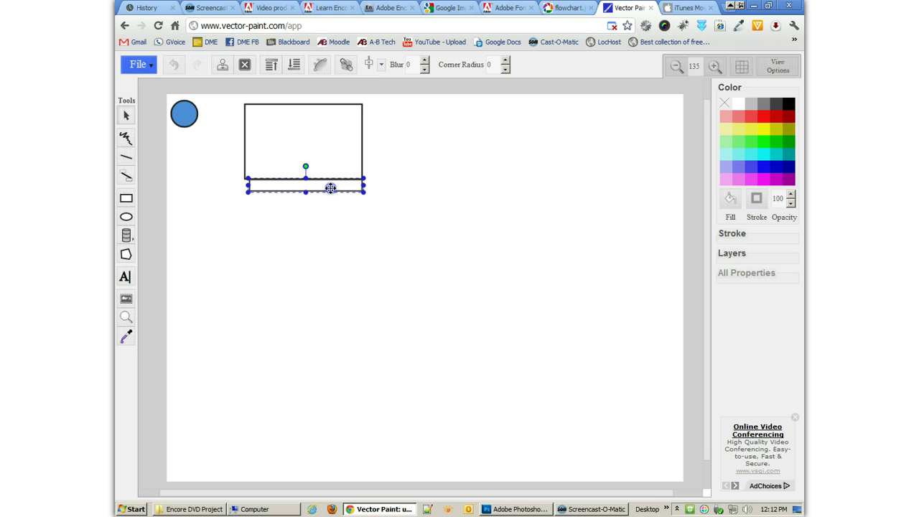
pyautogui.click(252, 189)
pyautogui.click(280, 236)
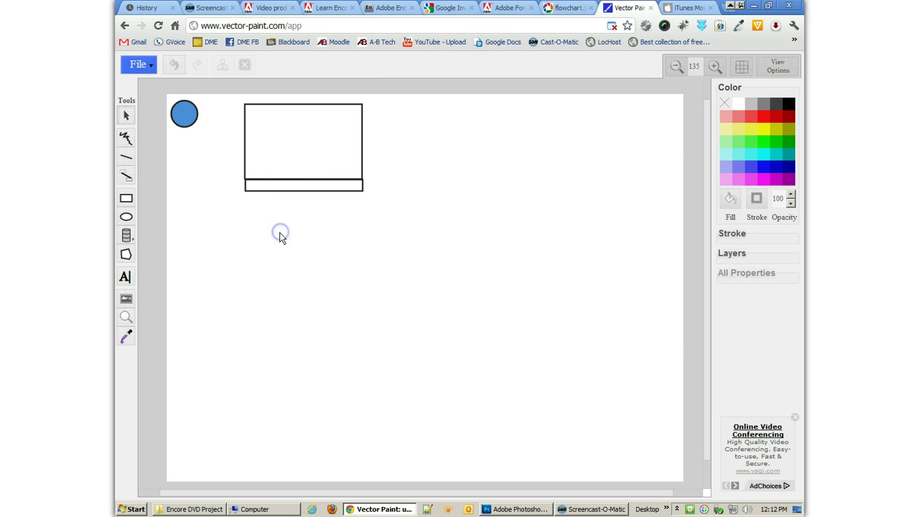
pyautogui.click(256, 188)
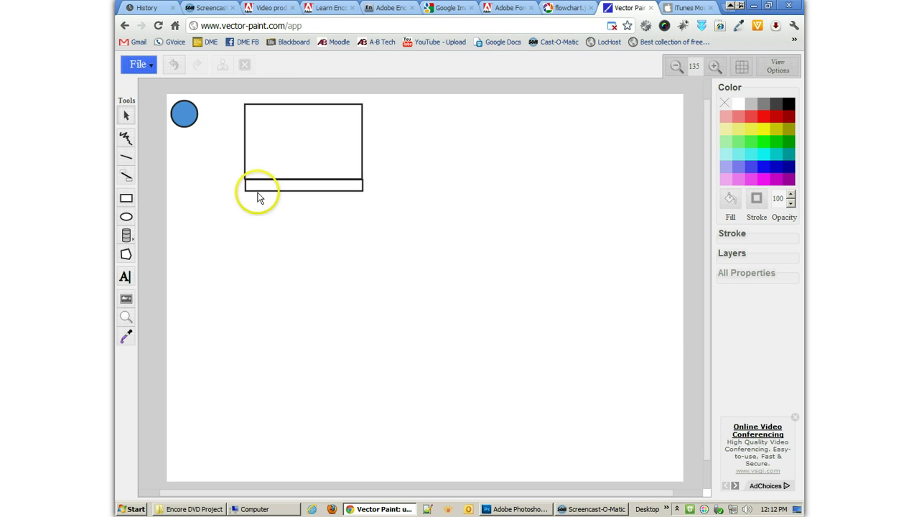
pyautogui.click(323, 245)
pyautogui.click(308, 164)
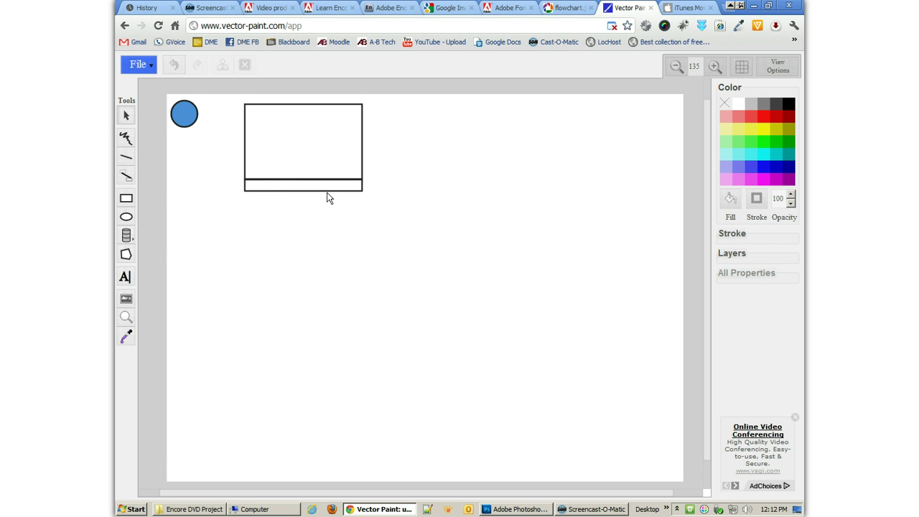
# Move the large rectangle right and down and shift the flat bar up-right.
pyautogui.click(280, 186)
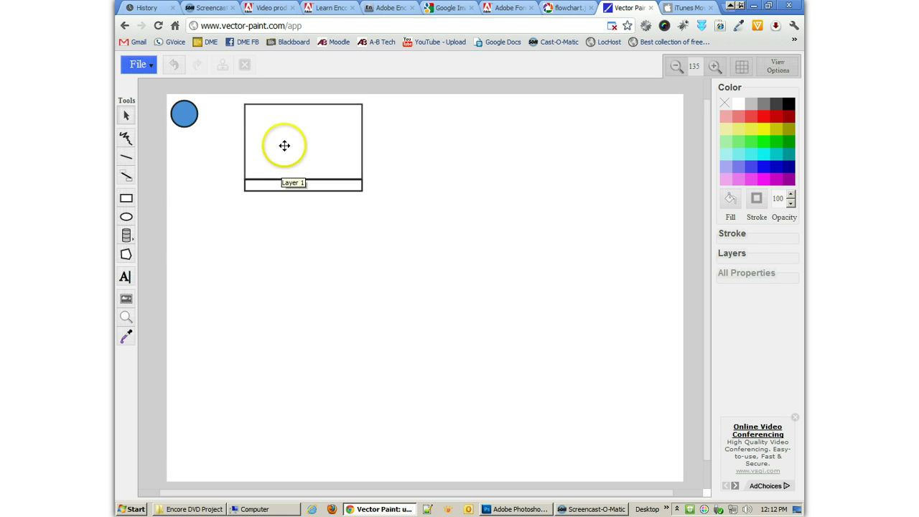
pyautogui.moveTo(304, 149); pyautogui.dragTo(515, 211)
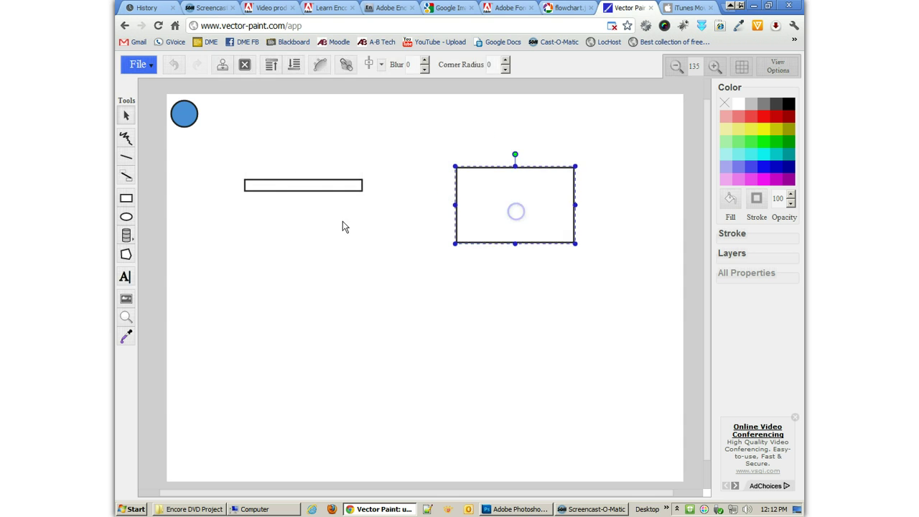
pyautogui.moveTo(309, 185); pyautogui.dragTo(325, 168)
pyautogui.click(334, 227)
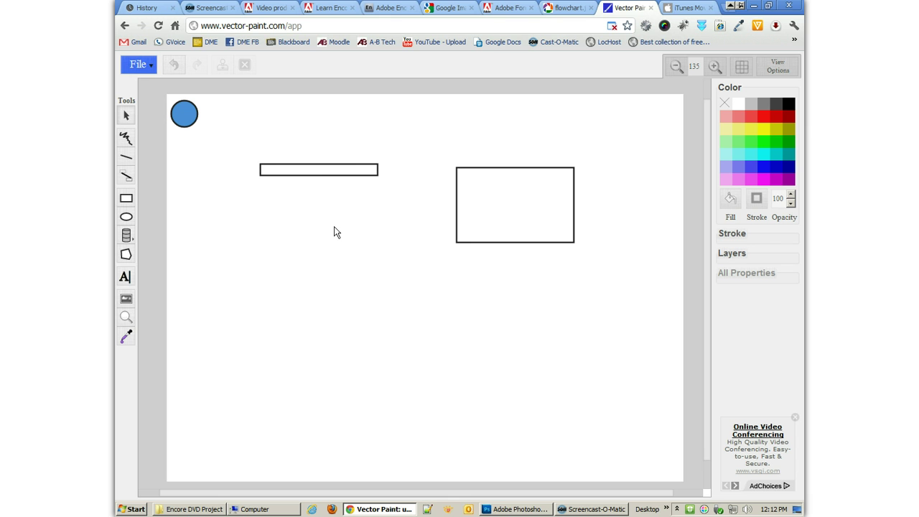
pyautogui.click(340, 209)
pyautogui.click(351, 170)
pyautogui.click(514, 201)
pyautogui.click(356, 175)
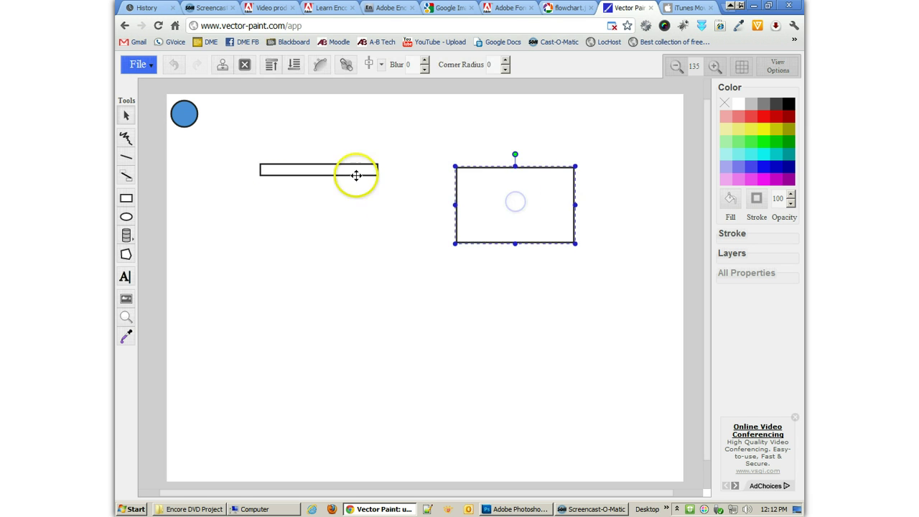
pyautogui.click(505, 206)
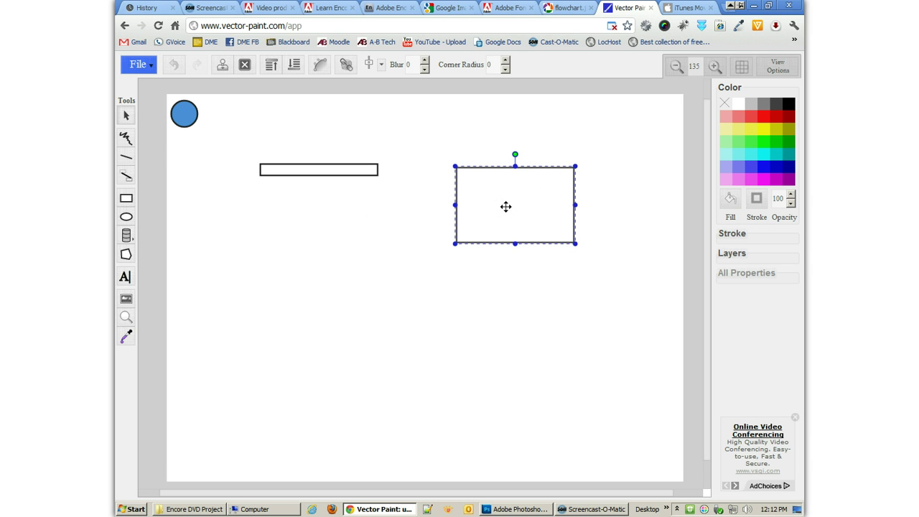
# Duplicate the rectangle with Ctrl+D, move the copy down-left, and place a bar copy lower.
pyautogui.hotkey('ctrl', 'd')
pyautogui.click(308, 168)
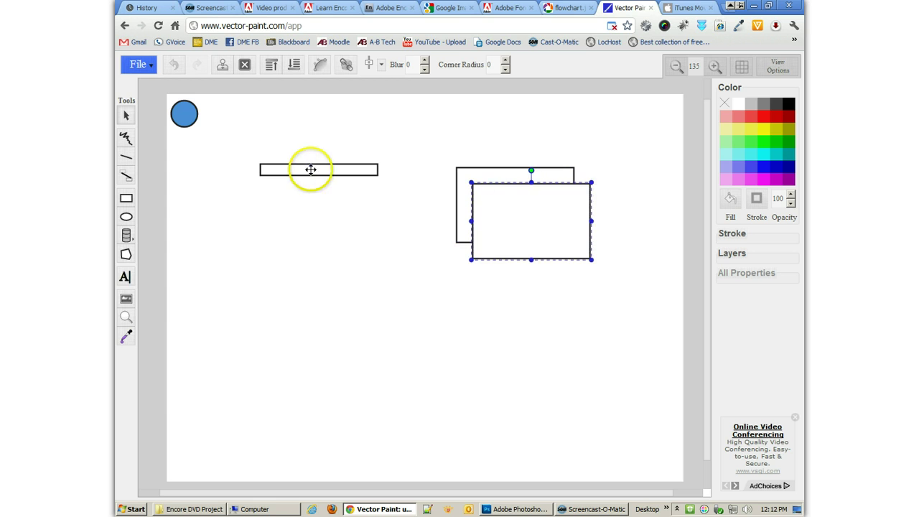
pyautogui.click(467, 206)
pyautogui.moveTo(466, 206)
pyautogui.mouseDown()
pyautogui.moveTo(421, 285)
pyautogui.moveTo(376, 303)
pyautogui.mouseUp()
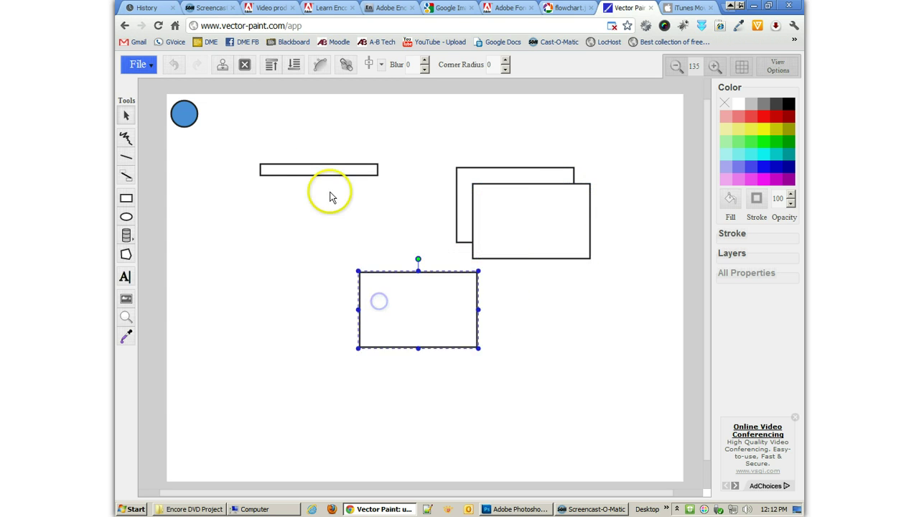
pyautogui.click(327, 170)
pyautogui.click(341, 162)
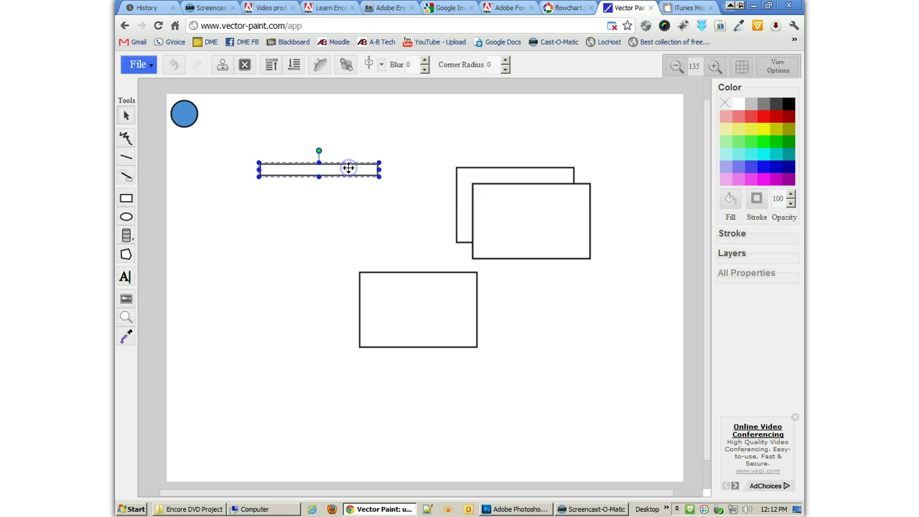
pyautogui.moveTo(348, 168); pyautogui.dragTo(347, 214)
# Line up three rectangles in a bottom row and raise the upper-right one slightly.
pyautogui.moveTo(562, 222); pyautogui.dragTo(615, 338)
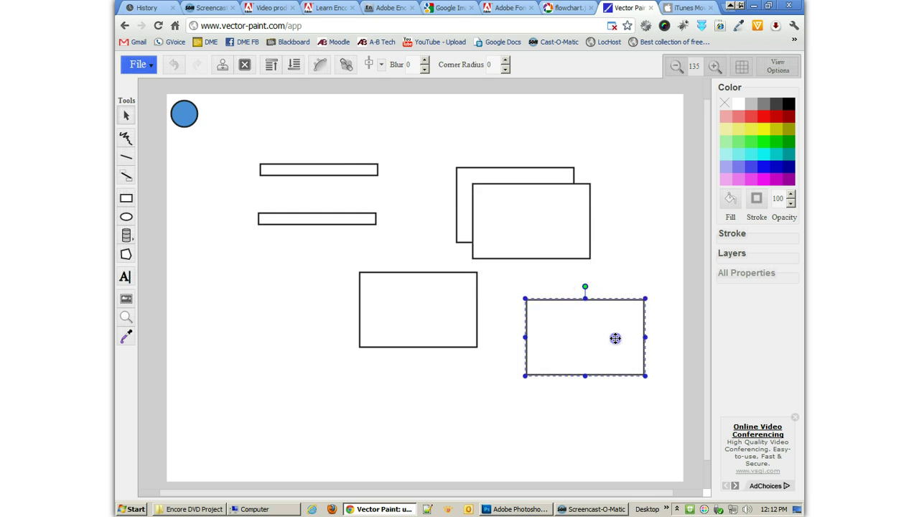
pyautogui.moveTo(551, 241); pyautogui.dragTo(608, 284)
pyautogui.moveTo(437, 314); pyautogui.dragTo(361, 353)
pyautogui.moveTo(615, 361); pyautogui.dragTo(468, 351)
pyautogui.moveTo(560, 277); pyautogui.dragTo(564, 366)
pyautogui.moveTo(476, 199); pyautogui.dragTo(476, 182)
# Reposition the two thin bars, placing the upper one beside the blue circle.
pyautogui.moveTo(304, 175); pyautogui.dragTo(298, 162)
pyautogui.moveTo(313, 216); pyautogui.dragTo(320, 190)
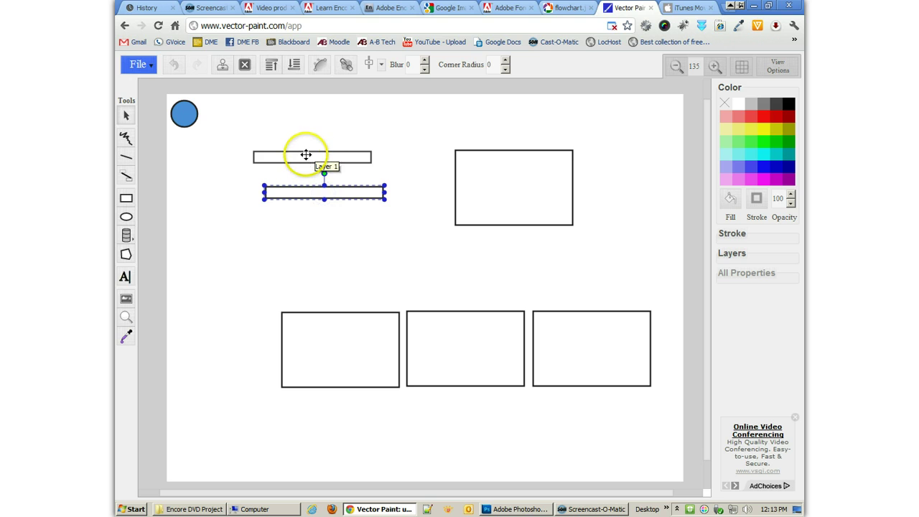
pyautogui.click(208, 120)
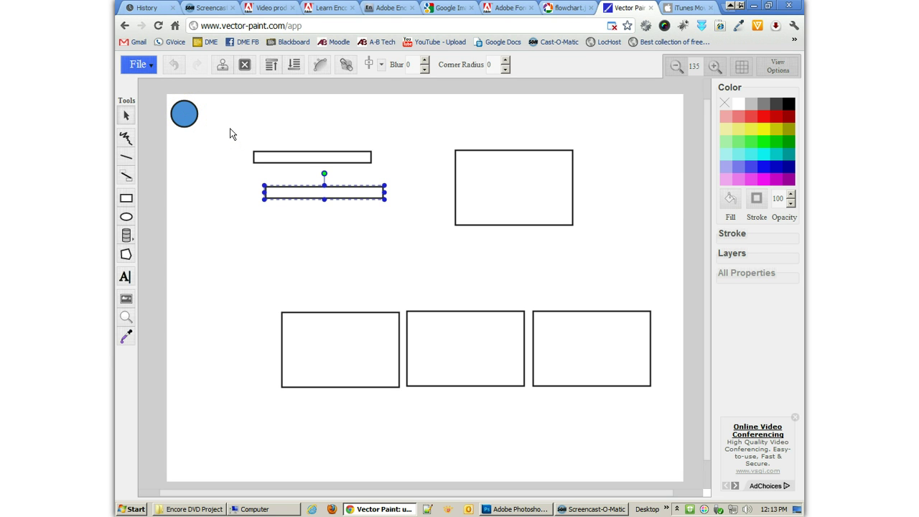
pyautogui.moveTo(293, 158); pyautogui.dragTo(259, 118)
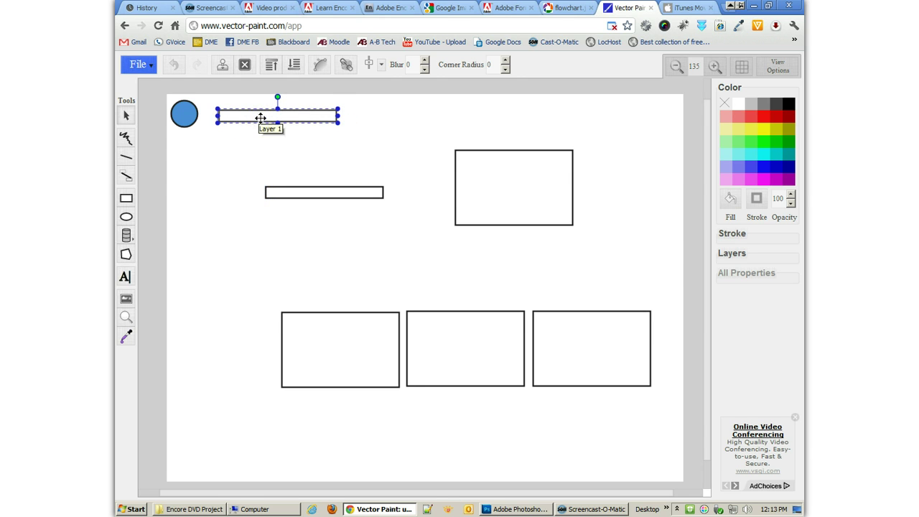
# Connect the blue circle to the bar and reposition the rectangle and linked bar.
pyautogui.click(128, 177)
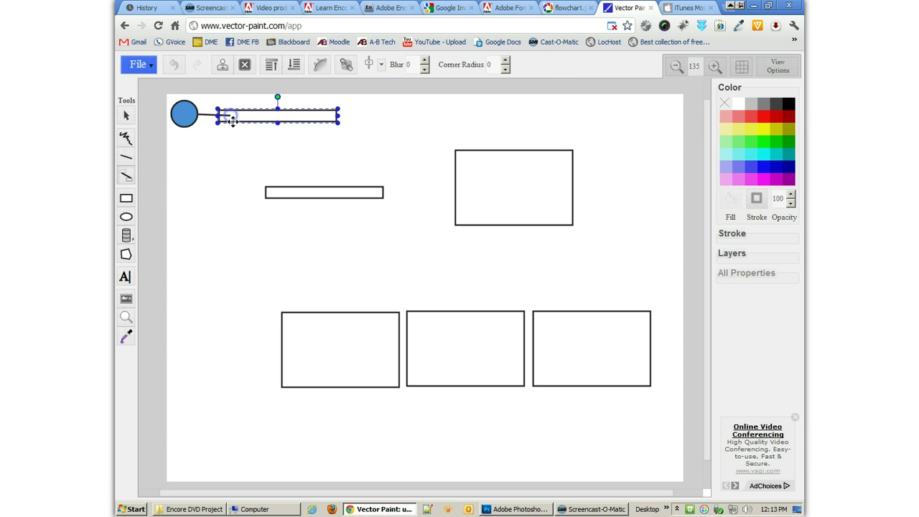
pyautogui.moveTo(232, 121); pyautogui.dragTo(242, 162)
pyautogui.moveTo(509, 203); pyautogui.dragTo(273, 206)
pyautogui.click(334, 117)
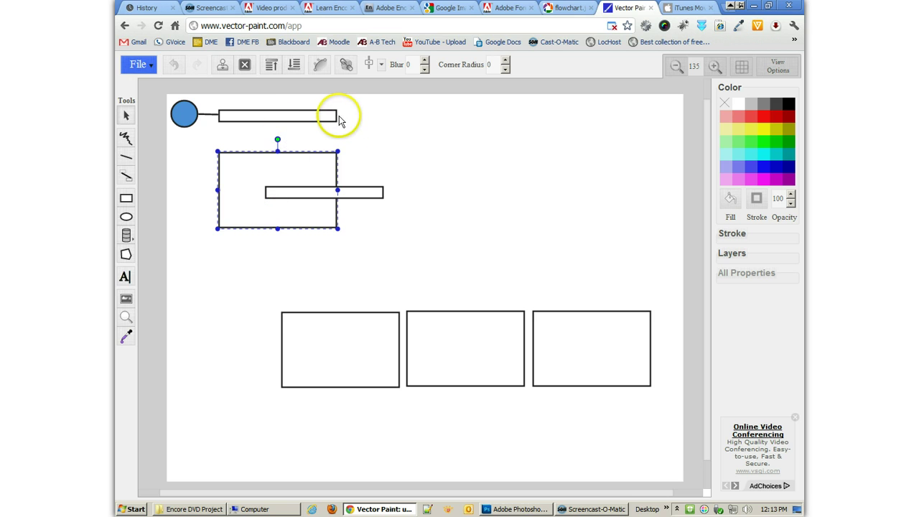
pyautogui.moveTo(335, 115)
pyautogui.mouseDown()
pyautogui.moveTo(357, 122)
pyautogui.moveTo(331, 105)
pyautogui.mouseUp()
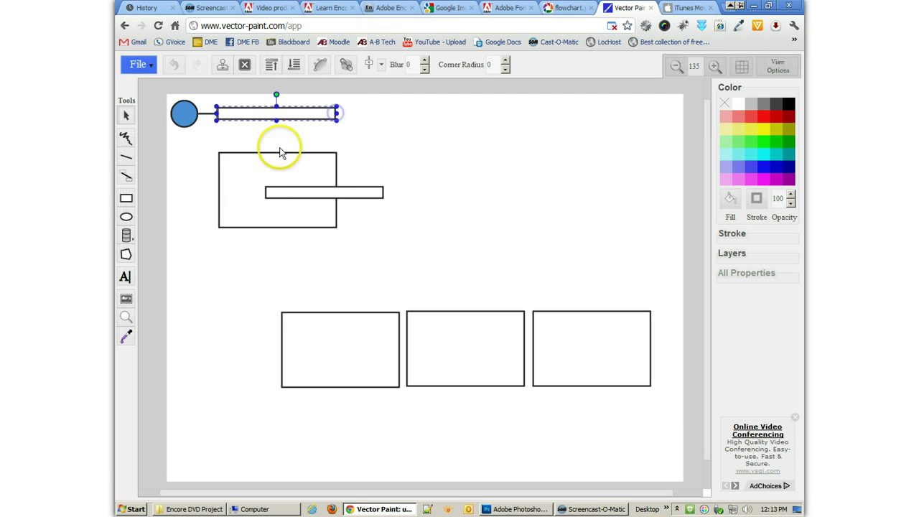
# Draw a connector from the bar to the top of the rectangle.
pyautogui.click(125, 176)
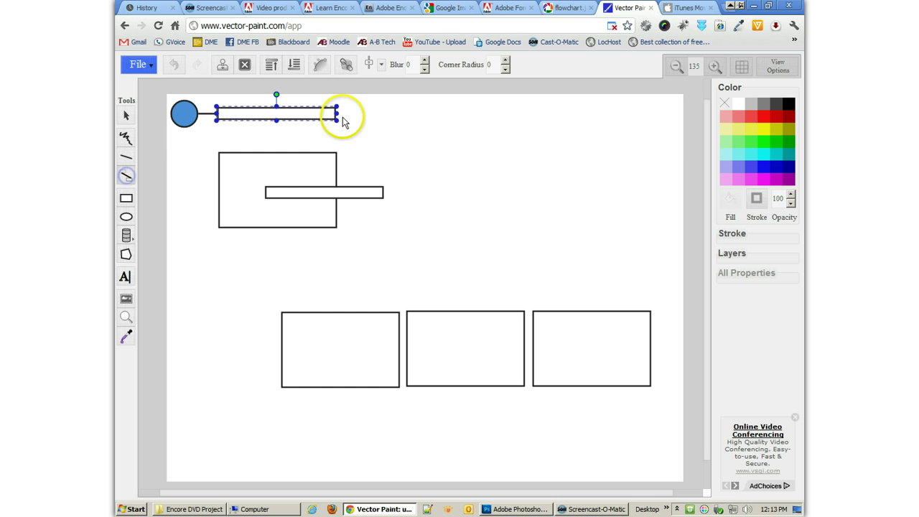
pyautogui.moveTo(336, 113); pyautogui.dragTo(306, 140)
pyautogui.click(123, 176)
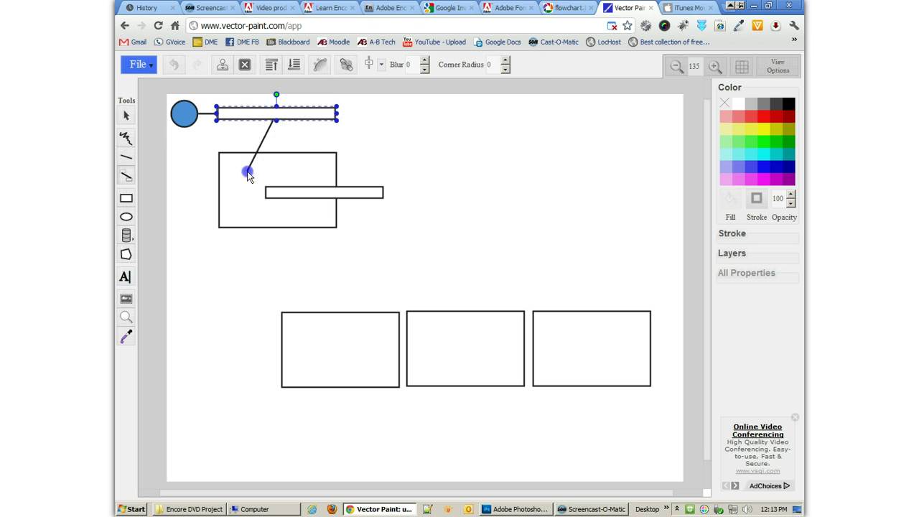
pyautogui.moveTo(247, 175); pyautogui.dragTo(281, 160)
pyautogui.click(384, 143)
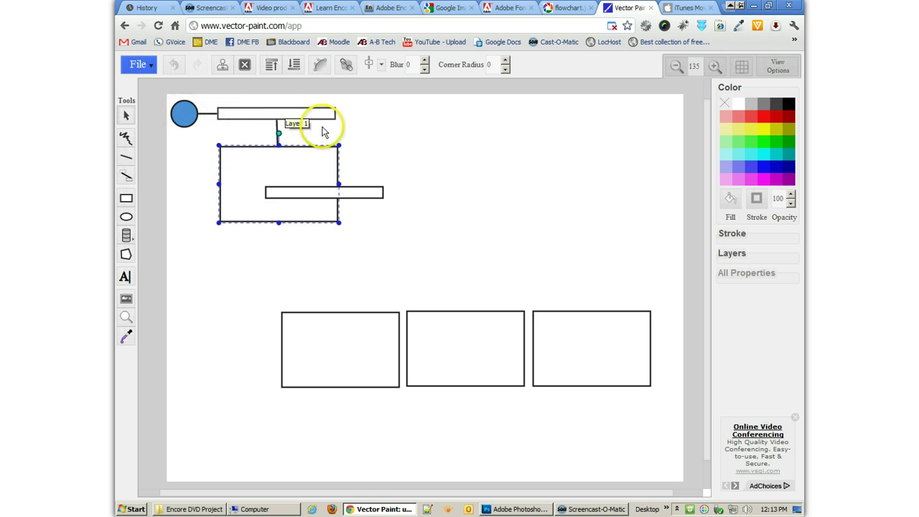
# Move the rectangle to the top centre and slide the lower bar directly beneath it.
pyautogui.moveTo(322, 132); pyautogui.dragTo(458, 121)
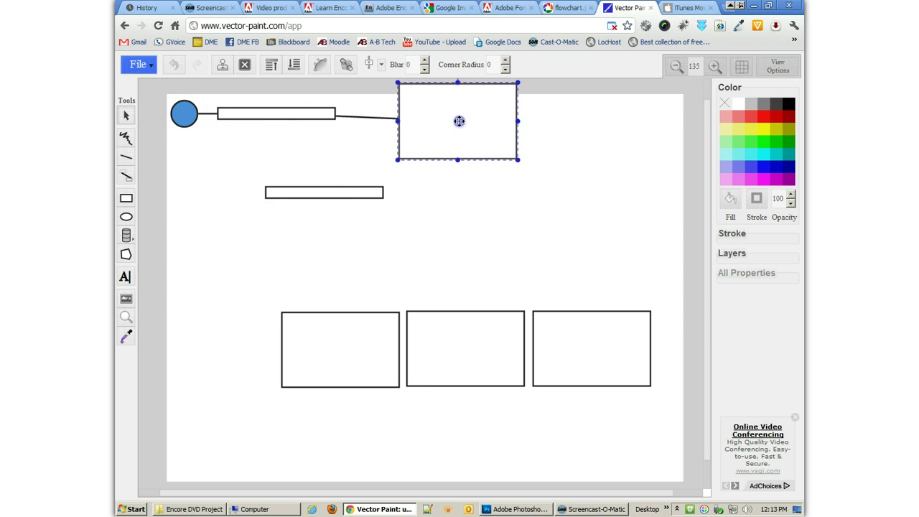
pyautogui.moveTo(279, 115); pyautogui.dragTo(285, 141)
pyautogui.moveTo(426, 129); pyautogui.dragTo(407, 143)
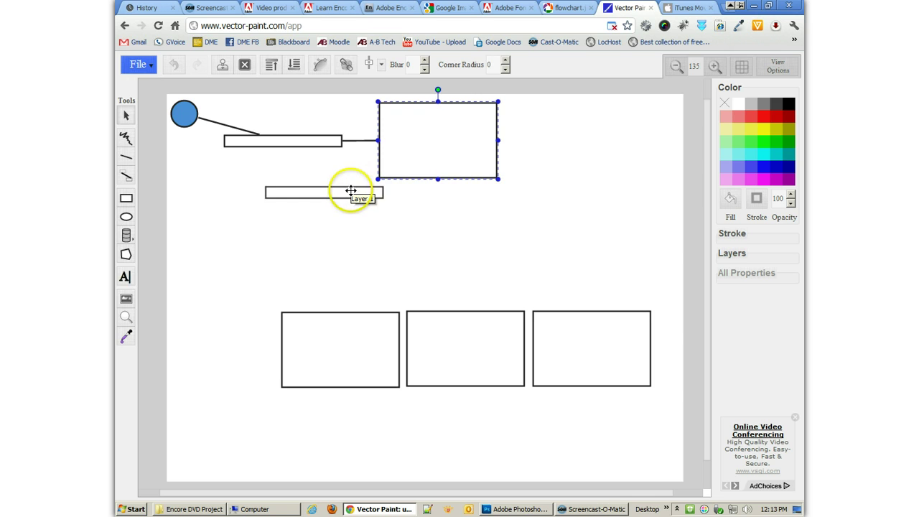
pyautogui.moveTo(350, 190); pyautogui.dragTo(621, 134)
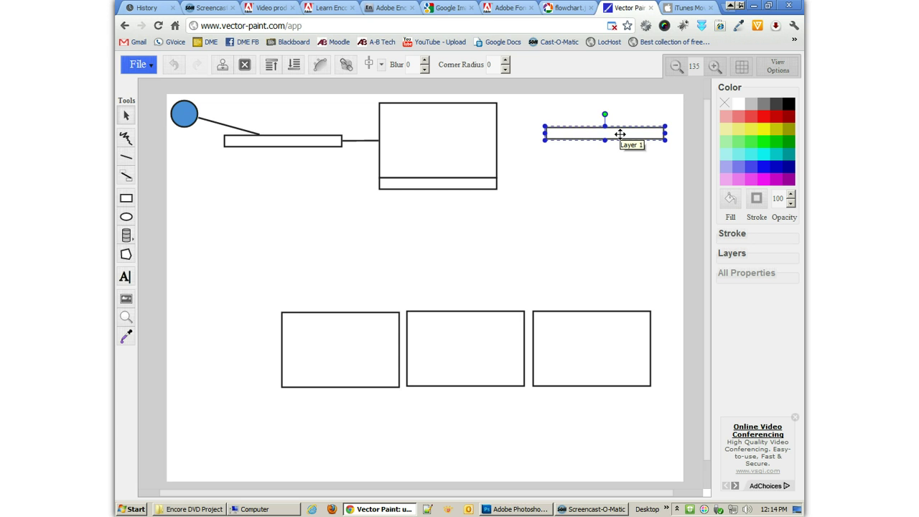
# Duplicate the thin bar twice and stack the three bars tightly beneath the top-right bar.
pyautogui.hotkey('ctrl', 'd')
pyautogui.moveTo(611, 150); pyautogui.dragTo(557, 202)
pyautogui.hotkey('ctrl', 'd')
pyautogui.hotkey('ctrl', 'd')
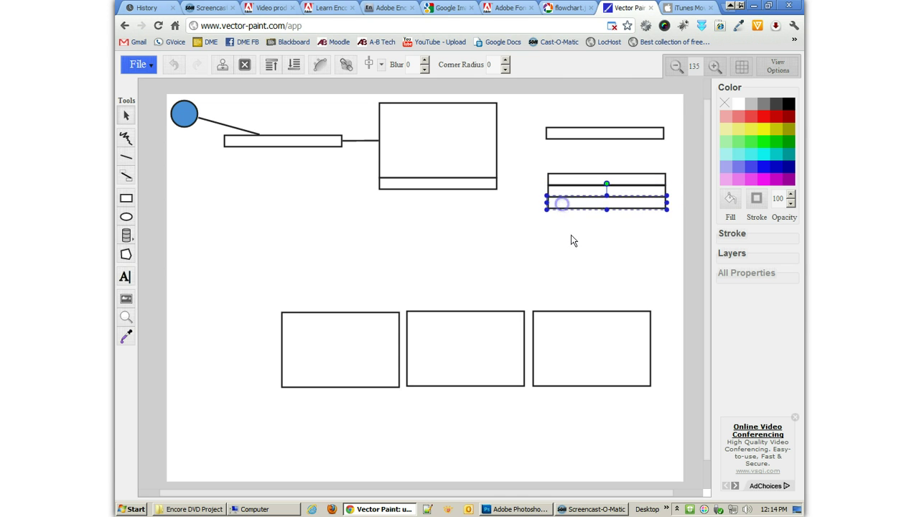
pyautogui.click(573, 236)
pyautogui.moveTo(564, 135); pyautogui.dragTo(669, 232)
pyautogui.moveTo(615, 180); pyautogui.dragTo(614, 173)
pyautogui.click(627, 248)
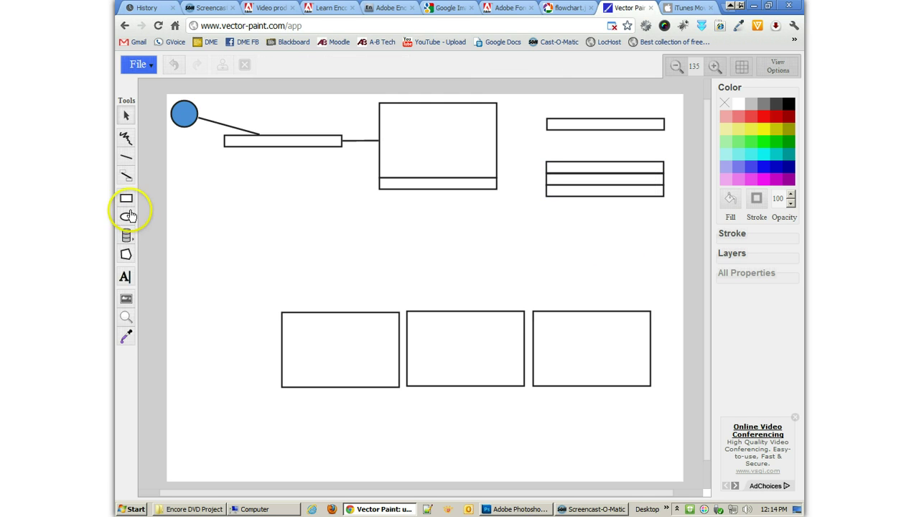
# Freehand a title squiggle at top-left, menu-item lines and a short bottom mark inside the main menu box.
pyautogui.click(126, 176)
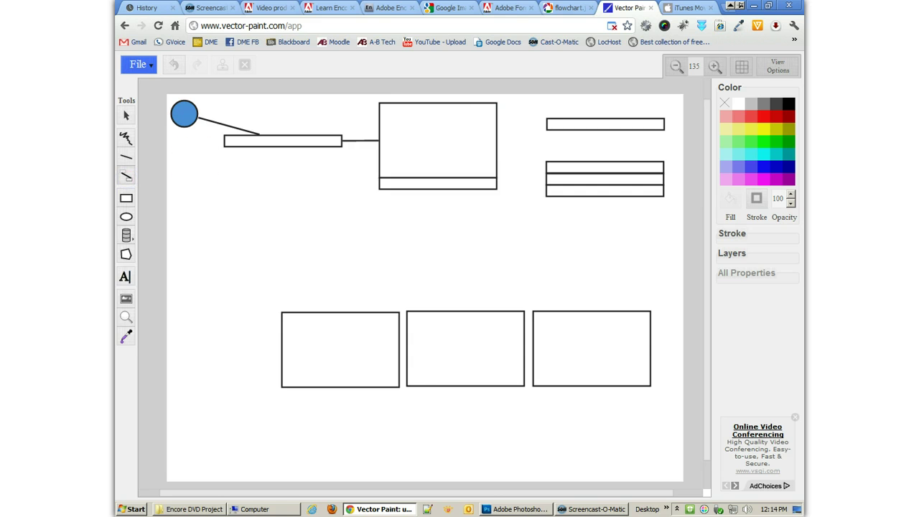
pyautogui.click(127, 200)
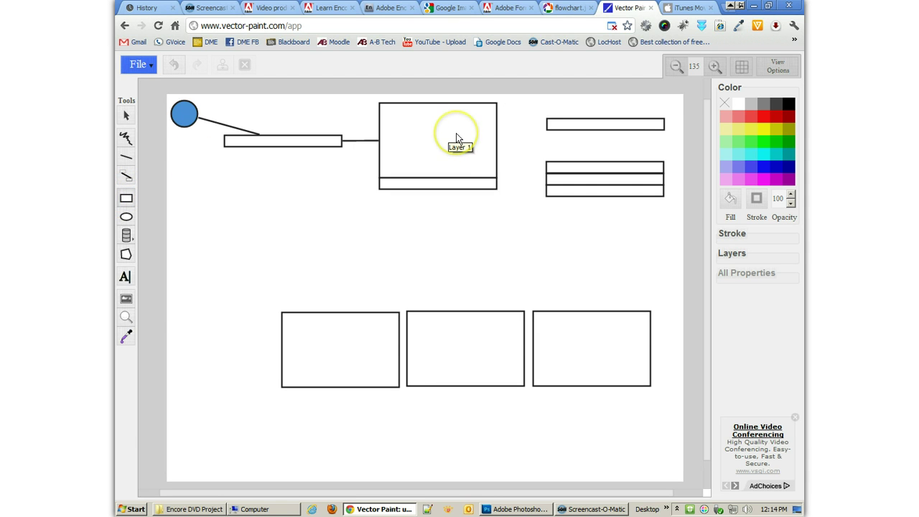
pyautogui.click(126, 138)
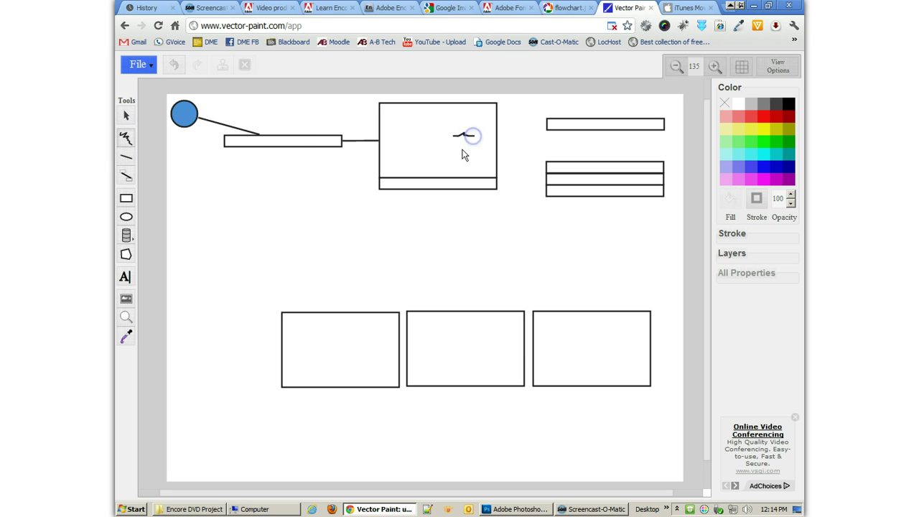
pyautogui.moveTo(454, 144)
pyautogui.mouseDown()
pyautogui.moveTo(478, 147)
pyautogui.moveTo(473, 154)
pyautogui.mouseUp()
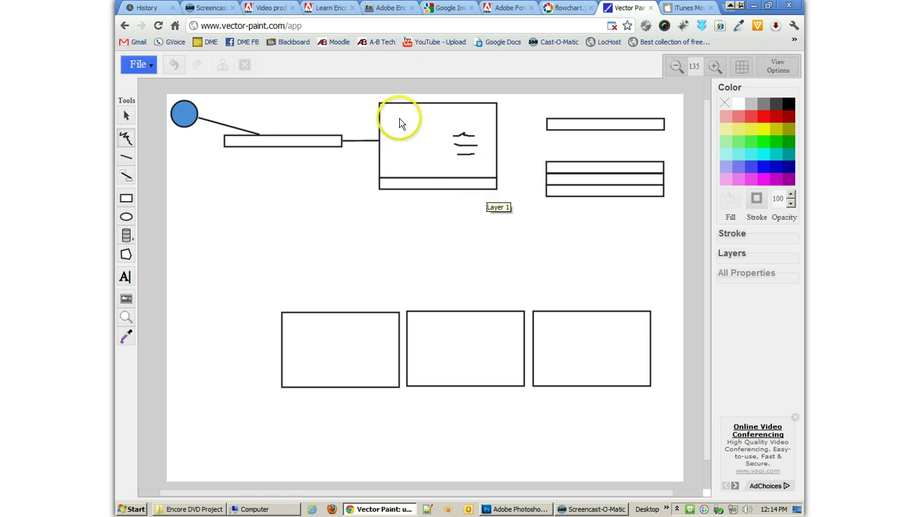
pyautogui.moveTo(392, 116); pyautogui.dragTo(430, 119)
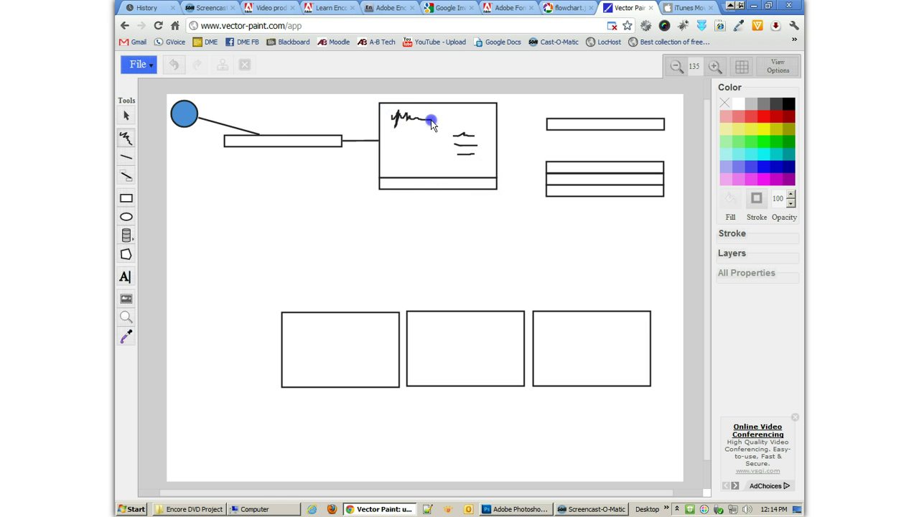
pyautogui.click(391, 173)
pyautogui.moveTo(408, 172); pyautogui.dragTo(407, 170)
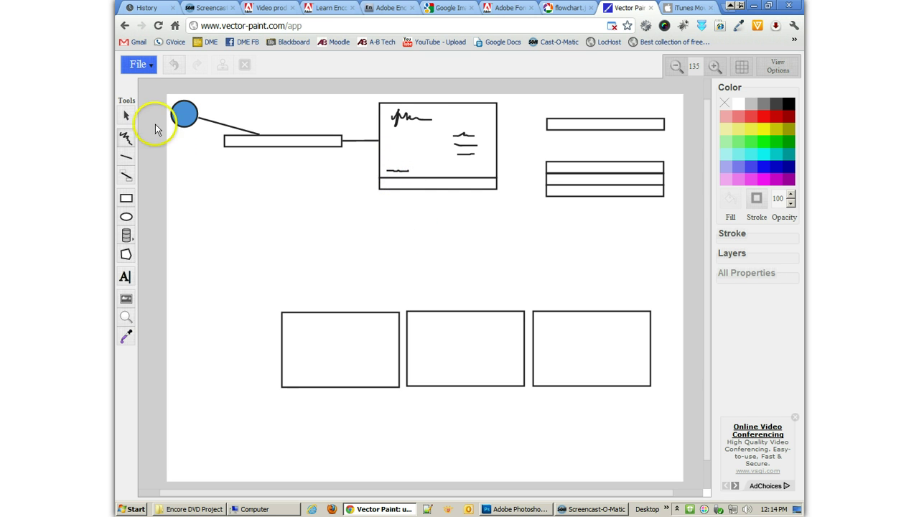
pyautogui.click(125, 116)
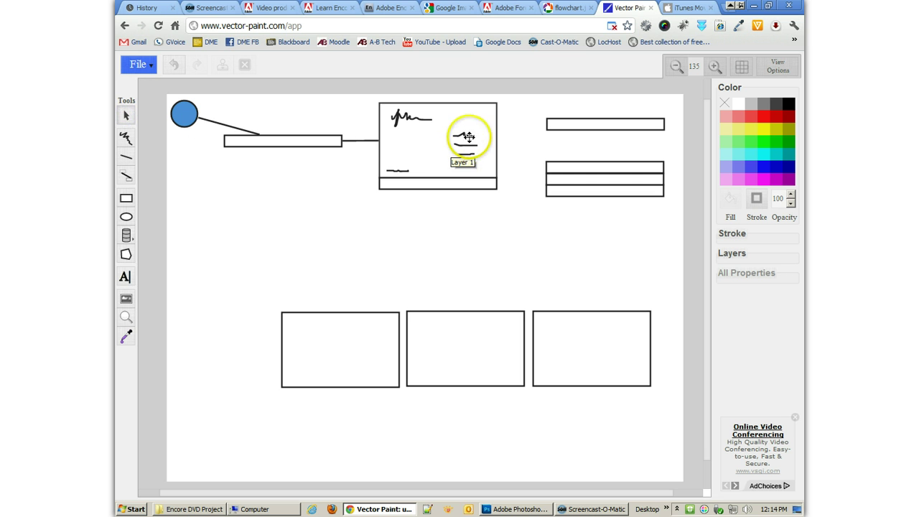
pyautogui.click(124, 137)
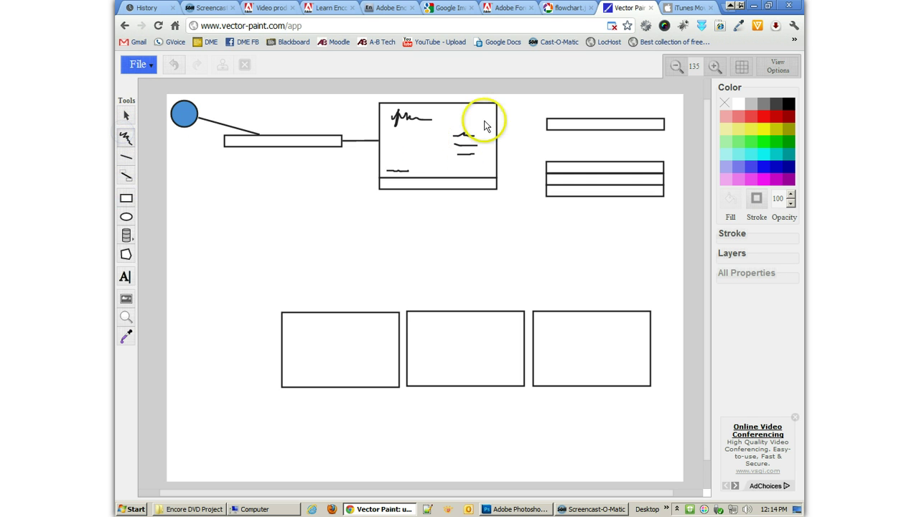
# Draw a freehand connector from the menu lines to the top bar, replacing the straight one.
pyautogui.moveTo(498, 127); pyautogui.dragTo(547, 126)
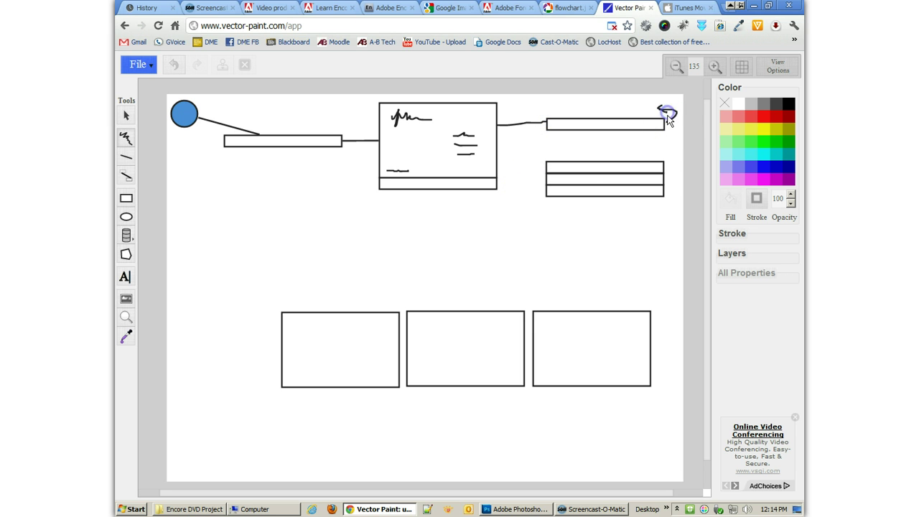
pyautogui.moveTo(667, 119); pyautogui.dragTo(666, 122)
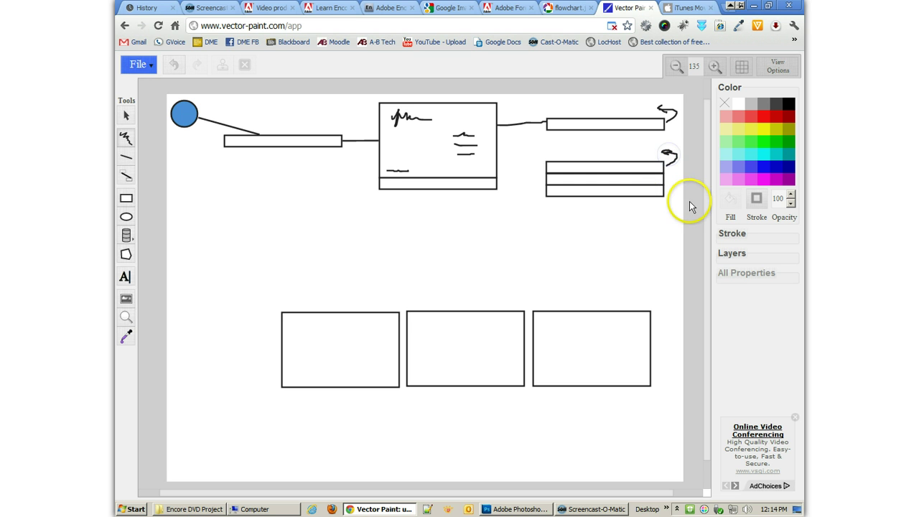
pyautogui.hotkey('ctrl', 'z')
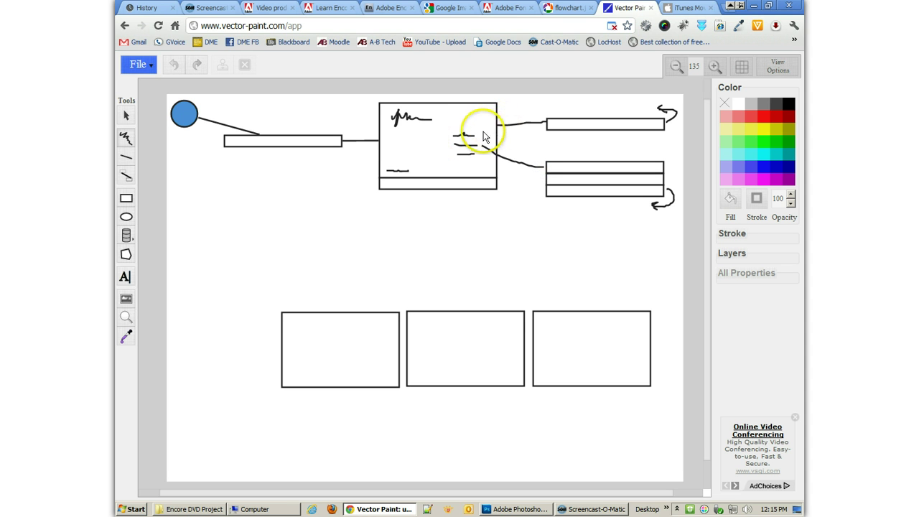
pyautogui.click(510, 124)
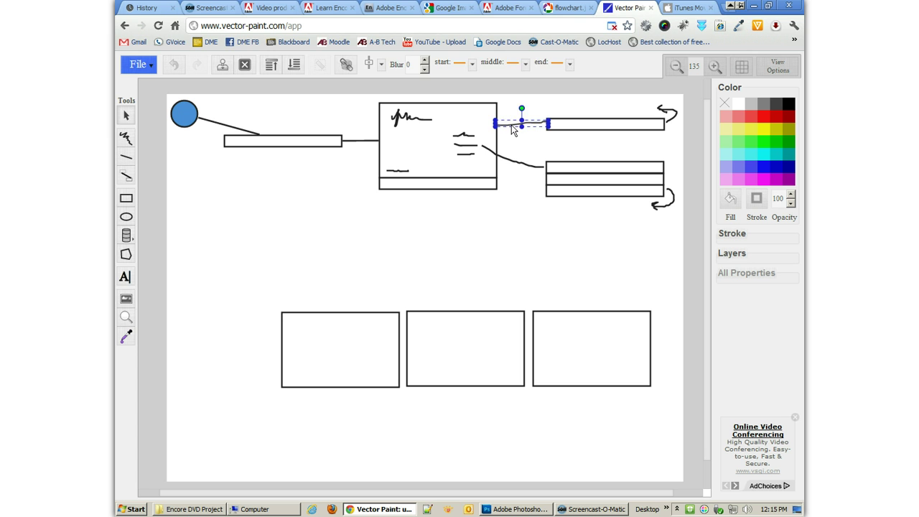
pyautogui.press('Delete')
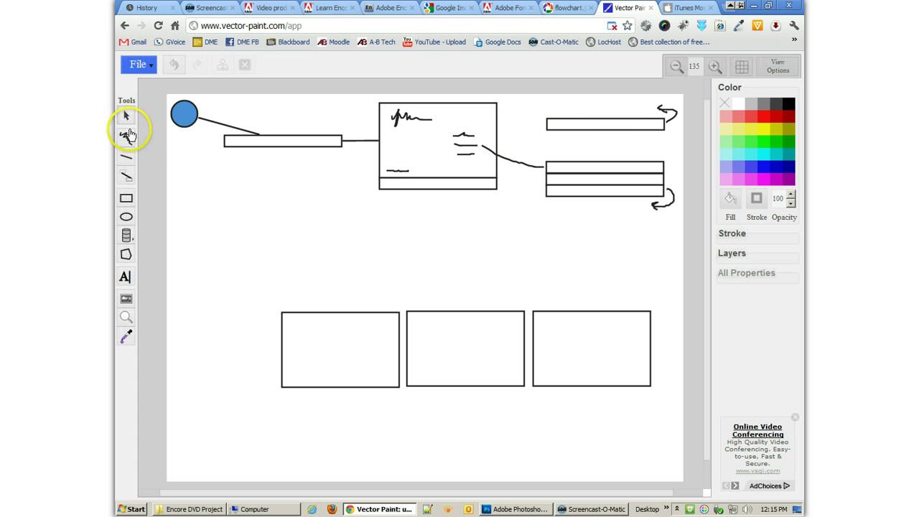
pyautogui.click(127, 136)
pyautogui.moveTo(496, 132); pyautogui.dragTo(544, 128)
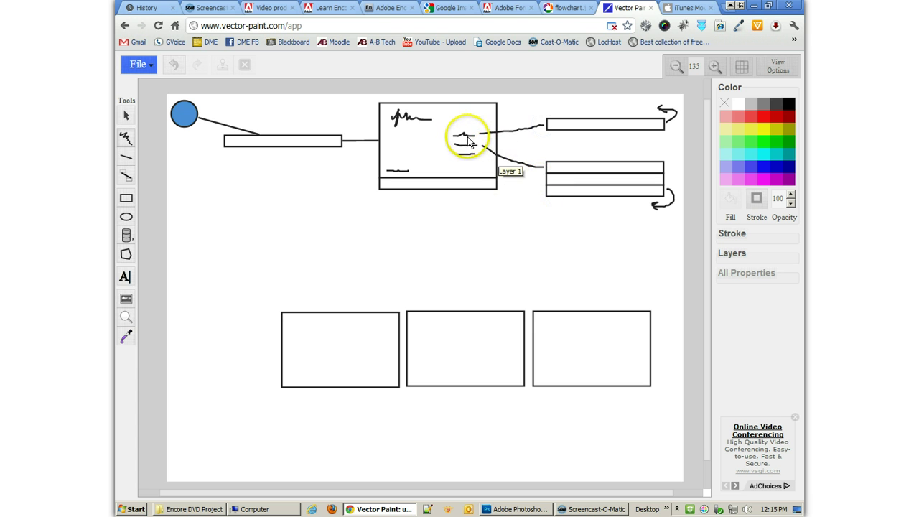
# Draw a curved arrow from the menu items to the first scene box and a return arrow by the third box.
pyautogui.click(464, 137)
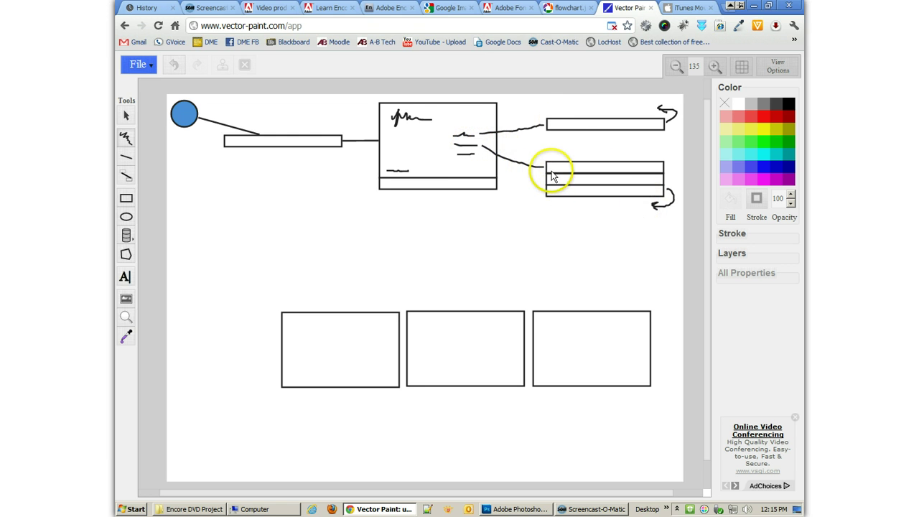
pyautogui.click(466, 155)
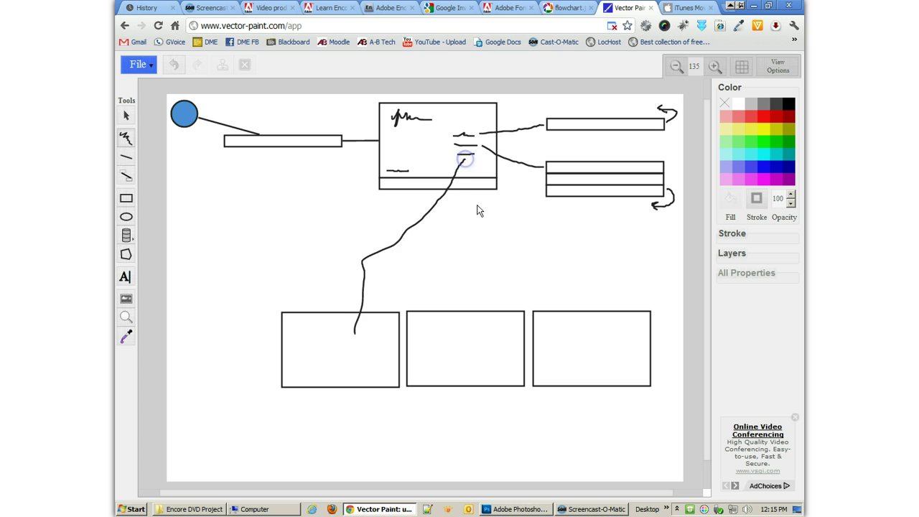
pyautogui.hotkey('ctrl', 'z')
pyautogui.moveTo(465, 155); pyautogui.dragTo(435, 192)
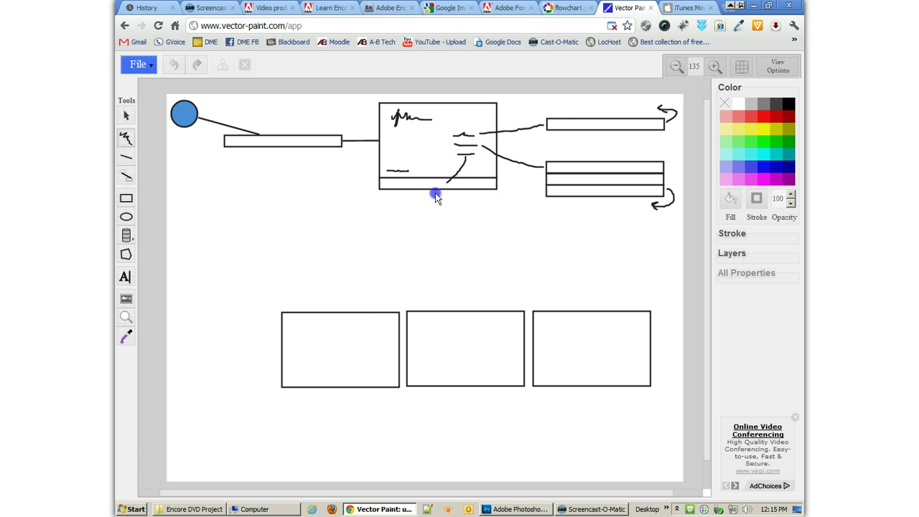
pyautogui.click(337, 308)
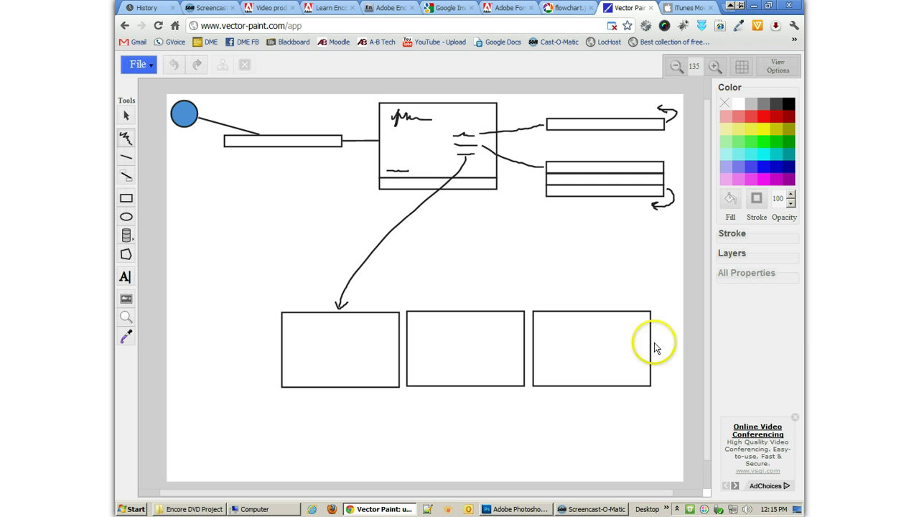
pyautogui.moveTo(653, 342)
pyautogui.mouseDown()
pyautogui.moveTo(666, 311)
pyautogui.moveTo(648, 293)
pyautogui.mouseUp()
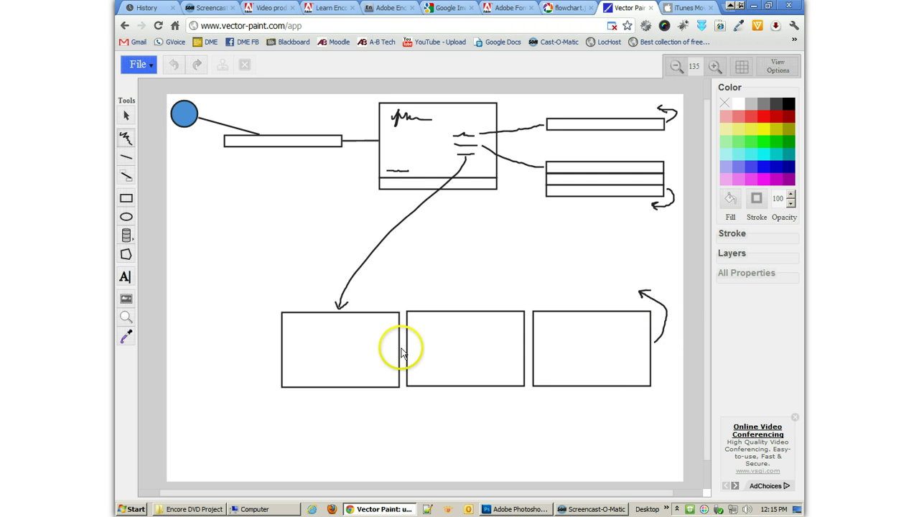
# Sketch joining lines, picture squares, text lines and triangle nav arrows in the three scene boxes.
pyautogui.moveTo(525, 348); pyautogui.dragTo(532, 349)
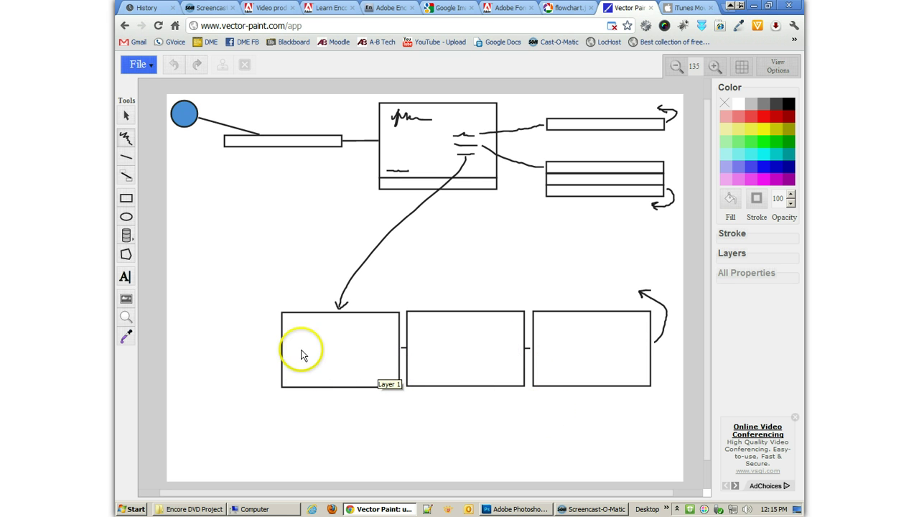
pyautogui.moveTo(298, 342); pyautogui.dragTo(300, 342)
pyautogui.moveTo(329, 342); pyautogui.dragTo(382, 349)
pyautogui.moveTo(332, 356)
pyautogui.mouseDown()
pyautogui.moveTo(445, 356)
pyautogui.moveTo(437, 334)
pyautogui.moveTo(413, 334)
pyautogui.moveTo(496, 350)
pyautogui.moveTo(545, 341)
pyautogui.moveTo(547, 353)
pyautogui.moveTo(574, 351)
pyautogui.moveTo(567, 330)
pyautogui.moveTo(543, 333)
pyautogui.moveTo(638, 345)
pyautogui.mouseUp()
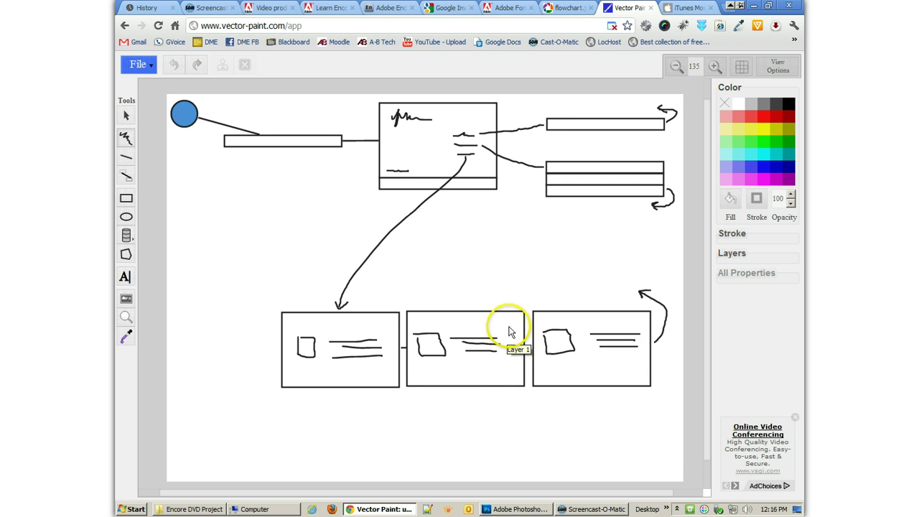
pyautogui.click(391, 329)
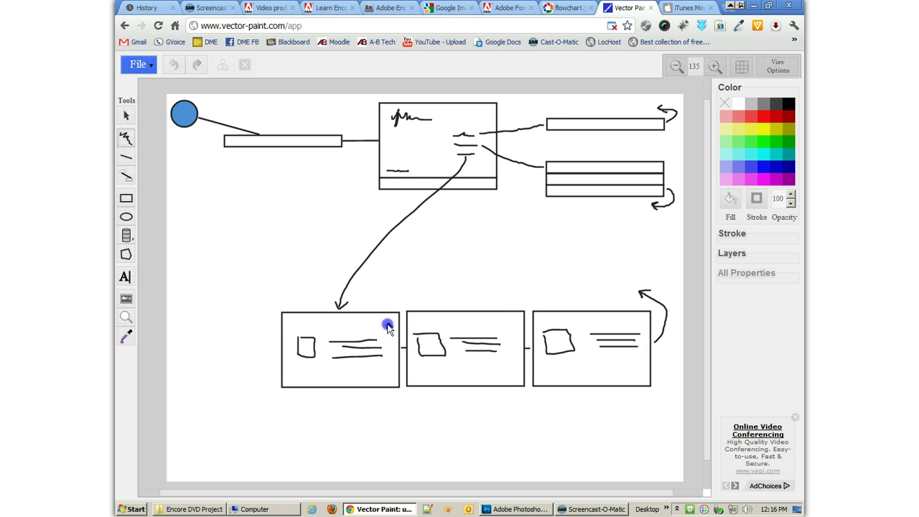
pyautogui.click(513, 329)
pyautogui.moveTo(514, 323); pyautogui.dragTo(514, 328)
pyautogui.click(538, 324)
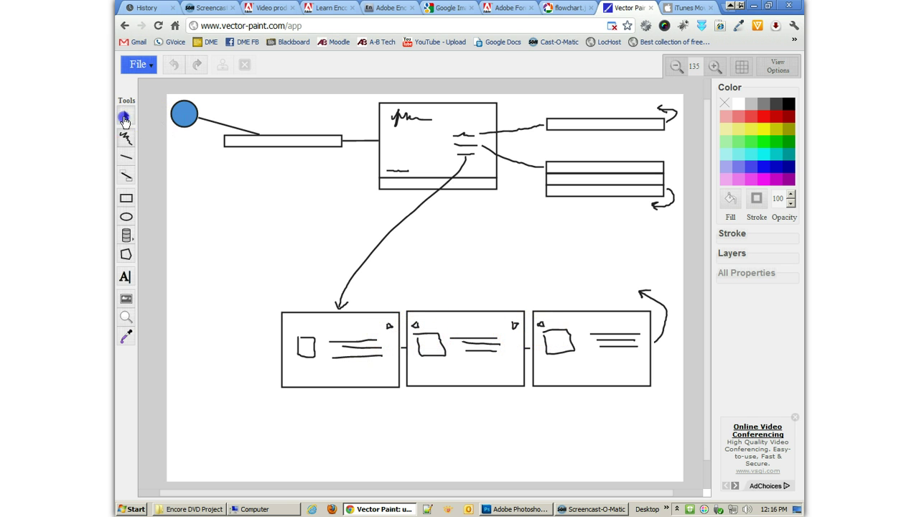
# Move the four triangle nav arrows down to the scene boxes' bottom edges.
pyautogui.click(391, 327)
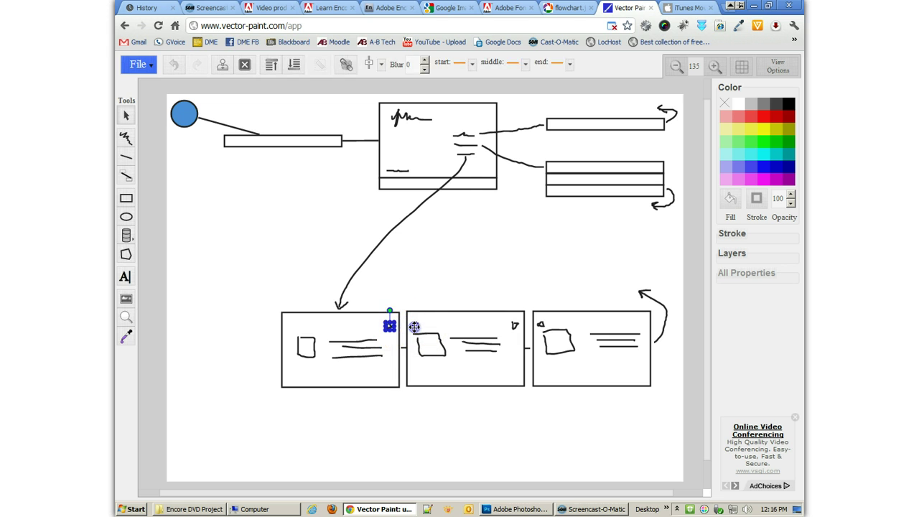
pyautogui.keyDown('shift'); pyautogui.click(416, 325); pyautogui.keyUp('shift')
pyautogui.keyDown('shift'); pyautogui.click(513, 327); pyautogui.keyUp('shift')
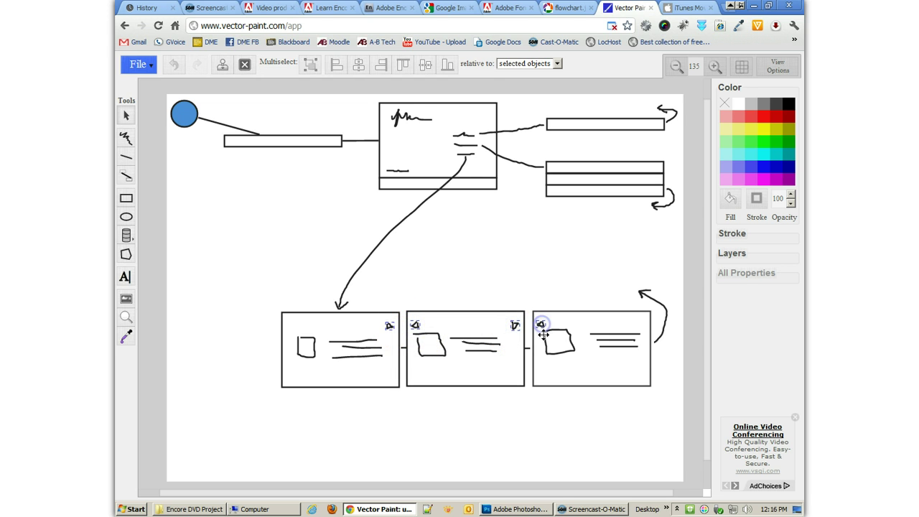
pyautogui.keyDown('shift'); pyautogui.click(543, 326); pyautogui.keyUp('shift')
pyautogui.moveTo(543, 326); pyautogui.dragTo(542, 378)
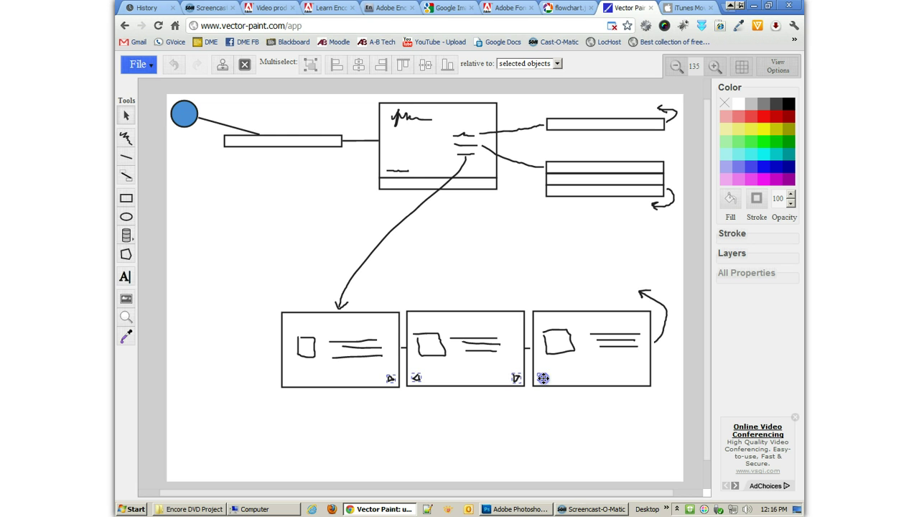
pyautogui.click(554, 416)
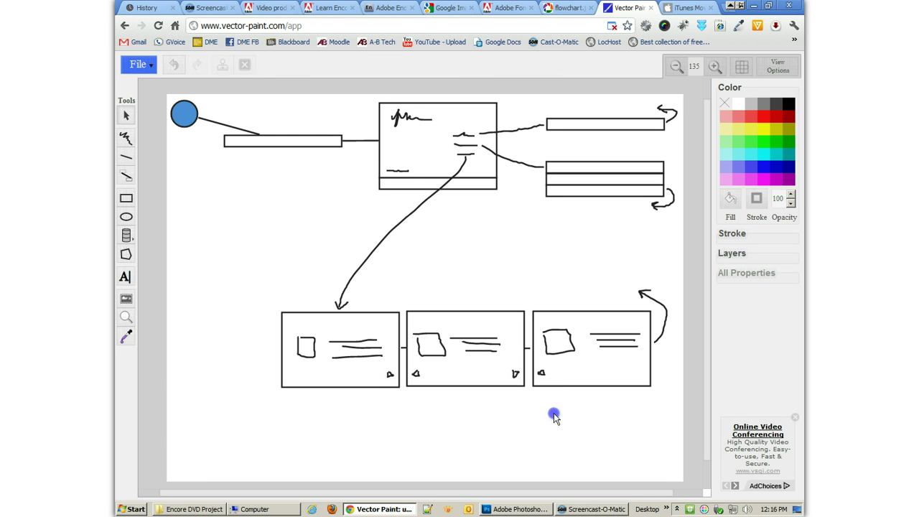
pyautogui.click(301, 325)
# Draw a short dash at the top-left corner of each of the three scene boxes.
pyautogui.click(127, 159)
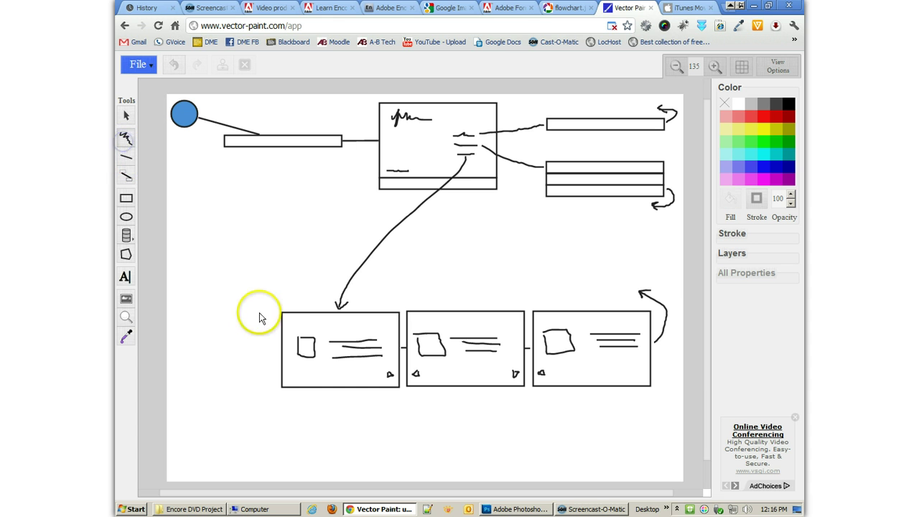
pyautogui.click(291, 324)
pyautogui.moveTo(291, 325); pyautogui.dragTo(294, 324)
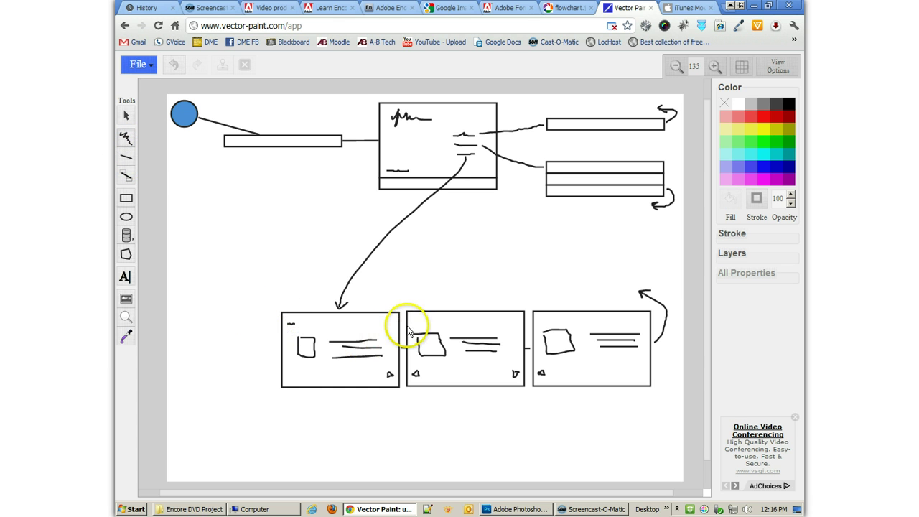
pyautogui.moveTo(412, 323); pyautogui.dragTo(420, 323)
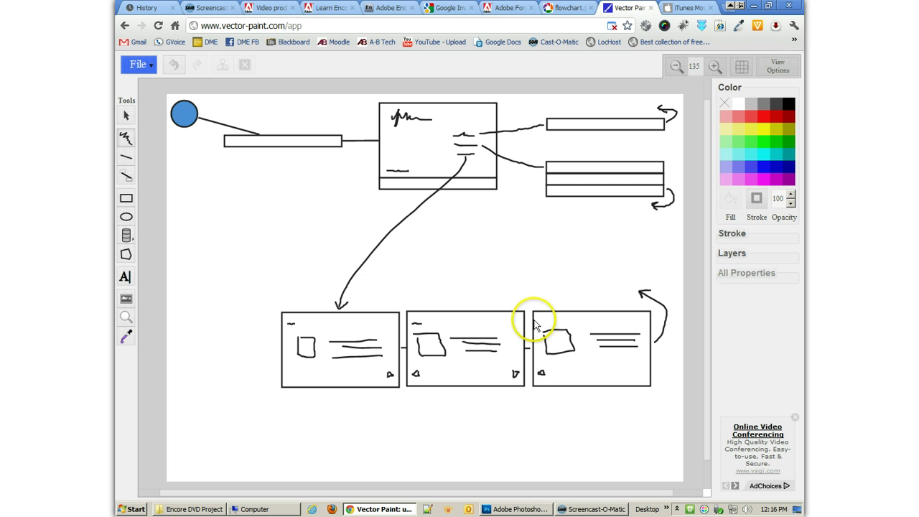
pyautogui.moveTo(538, 325); pyautogui.dragTo(548, 323)
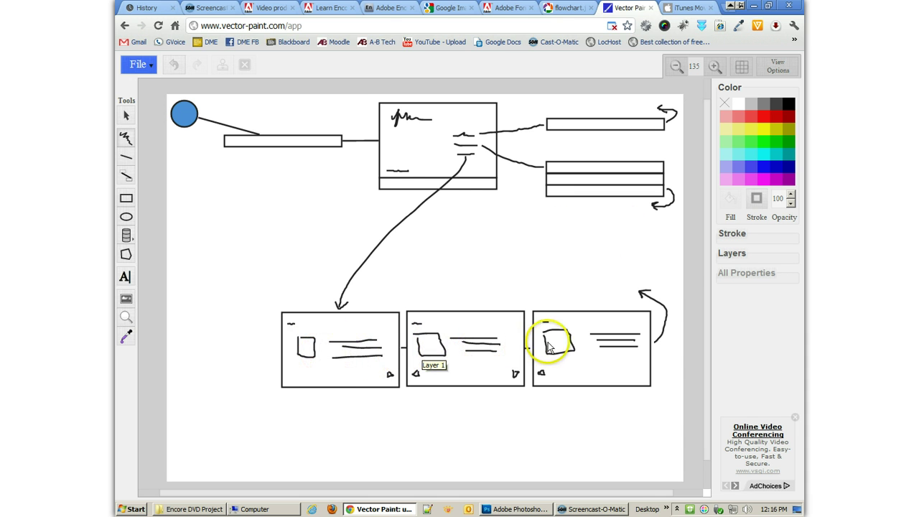
# Shorten the top end of the curved connector leading to the scene screens.
pyautogui.click(466, 159)
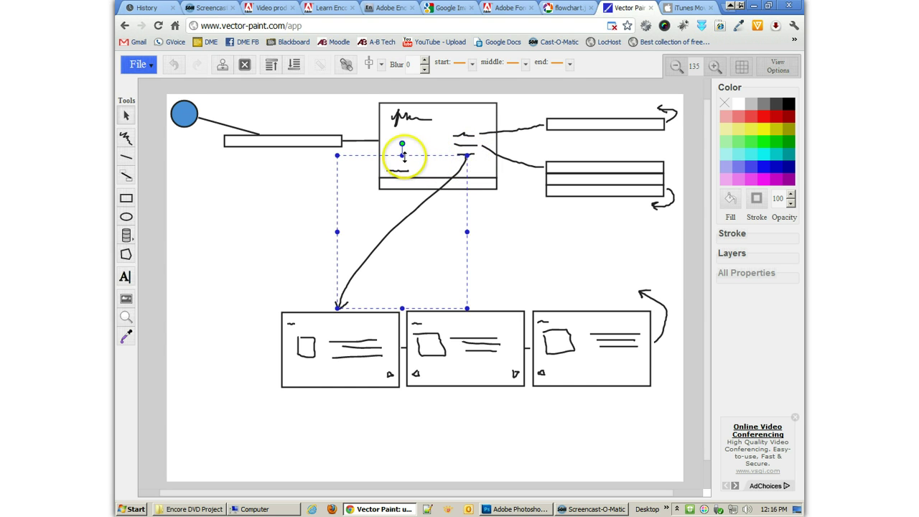
pyautogui.moveTo(402, 155); pyautogui.dragTo(401, 162)
pyautogui.click(463, 160)
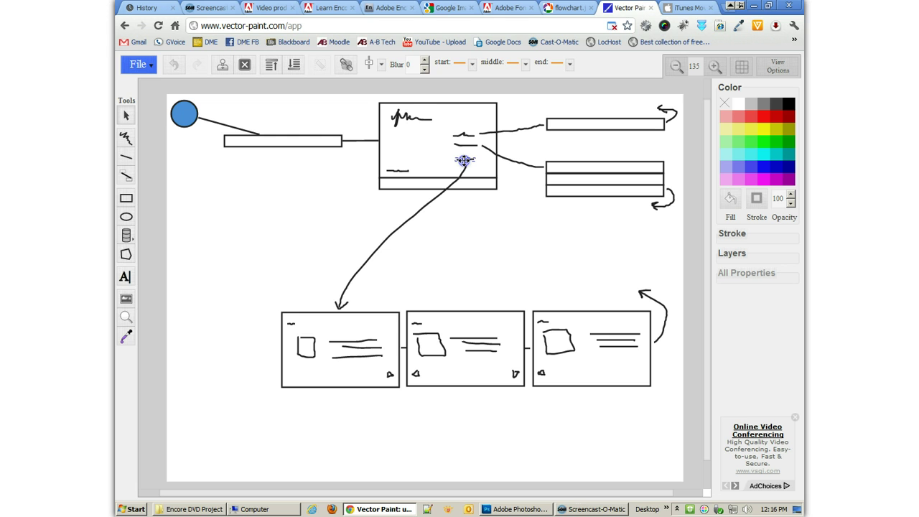
pyautogui.click(523, 221)
# Add two more menu-item lines and delete the small stroke at the menu's lower left.
pyautogui.click(126, 137)
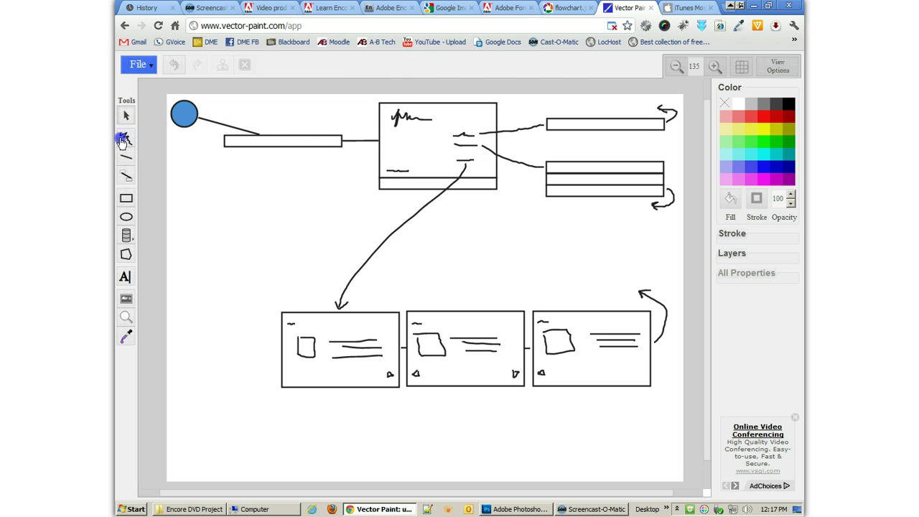
pyautogui.moveTo(455, 147); pyautogui.dragTo(474, 153)
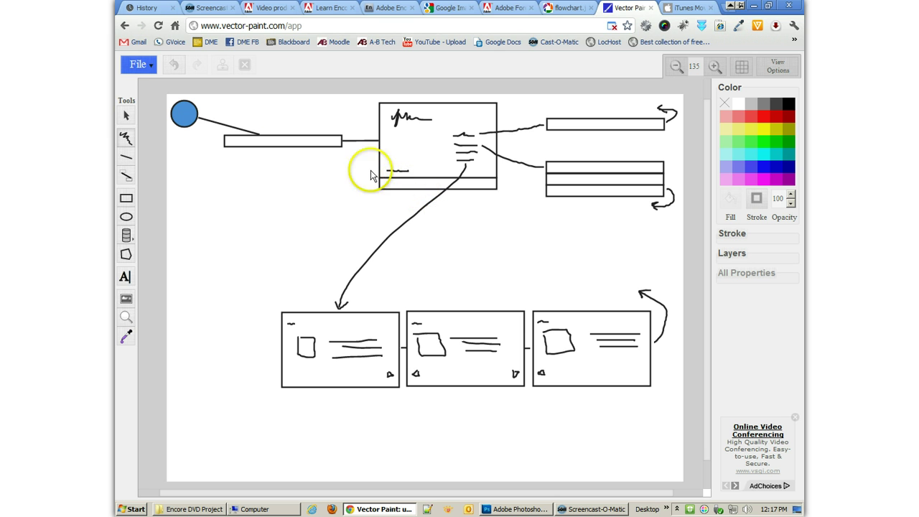
pyautogui.click(129, 117)
pyautogui.click(393, 170)
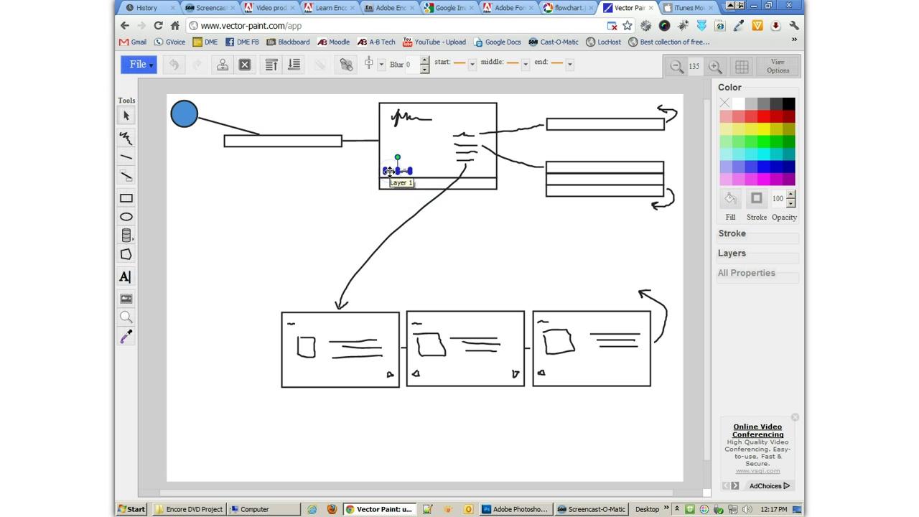
pyautogui.press('Delete')
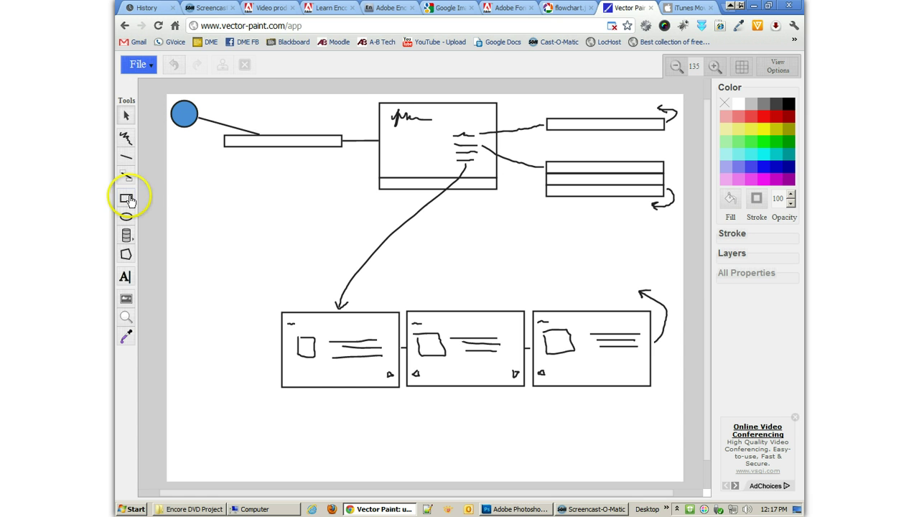
# Copy the main menu rectangle and place the duplicate on the left side.
pyautogui.click(127, 197)
pyautogui.click(406, 158)
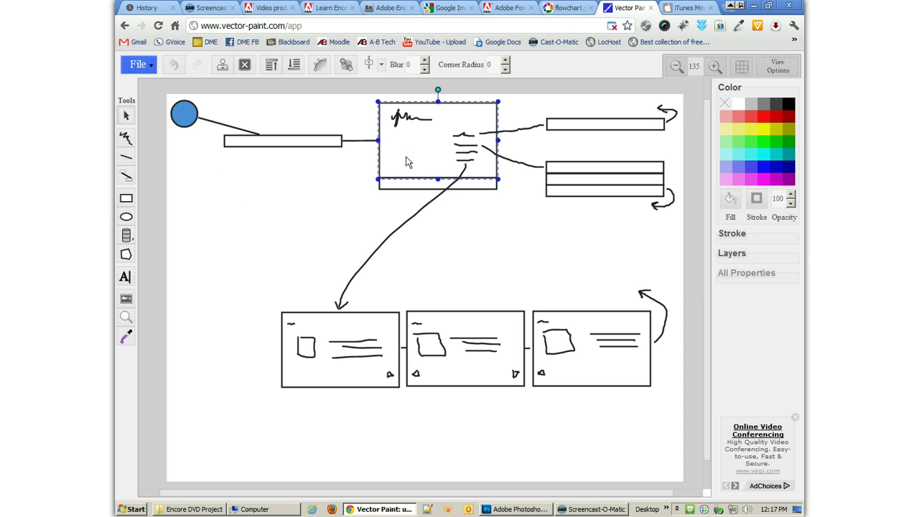
pyautogui.hotkey('ctrl', 'c')
pyautogui.hotkey('ctrl', 'v')
pyautogui.moveTo(445, 170); pyautogui.dragTo(247, 238)
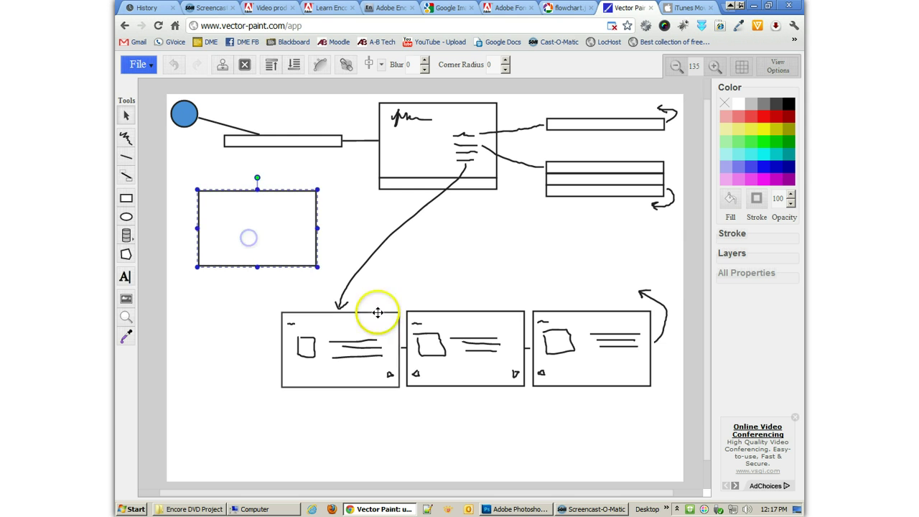
# Reshape the scene connector, nudge the new rectangle, and draw an arrow from the menu list to it.
pyautogui.click(344, 291)
pyautogui.moveTo(344, 236); pyautogui.dragTo(384, 236)
pyautogui.click(339, 307)
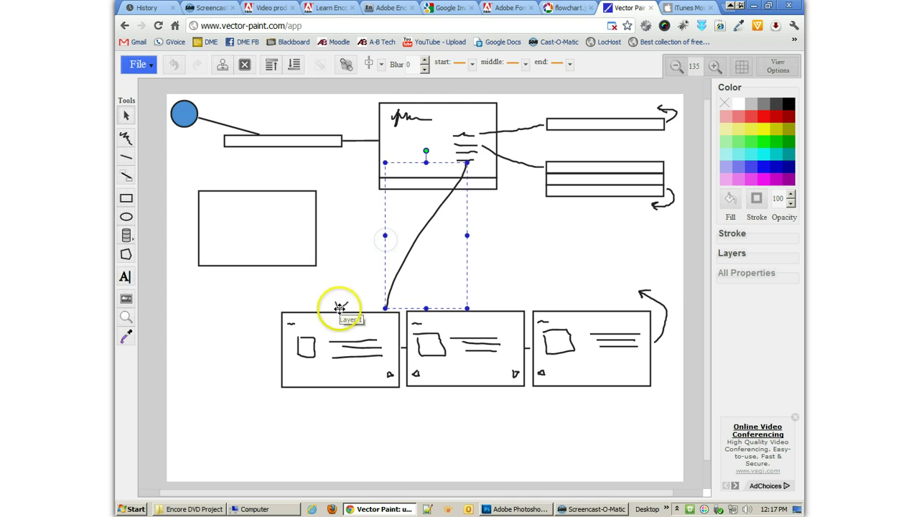
pyautogui.click(334, 285)
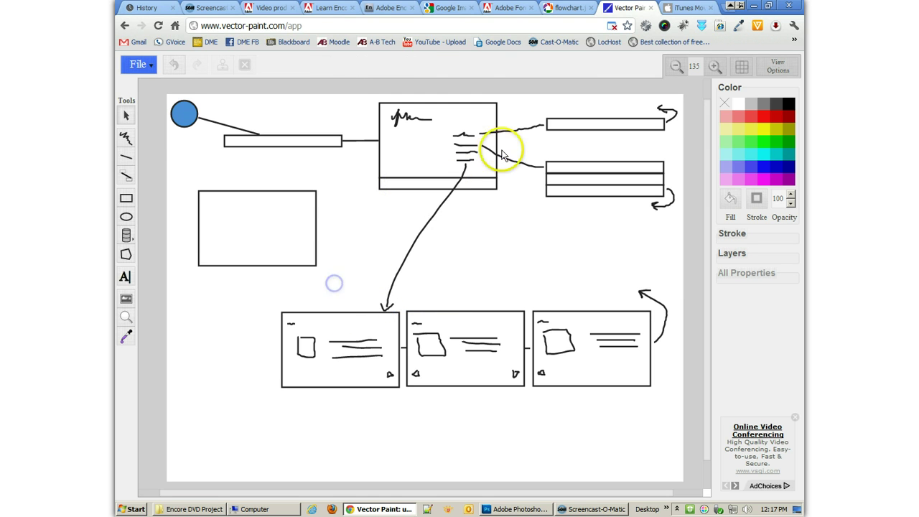
pyautogui.moveTo(297, 229); pyautogui.dragTo(302, 224)
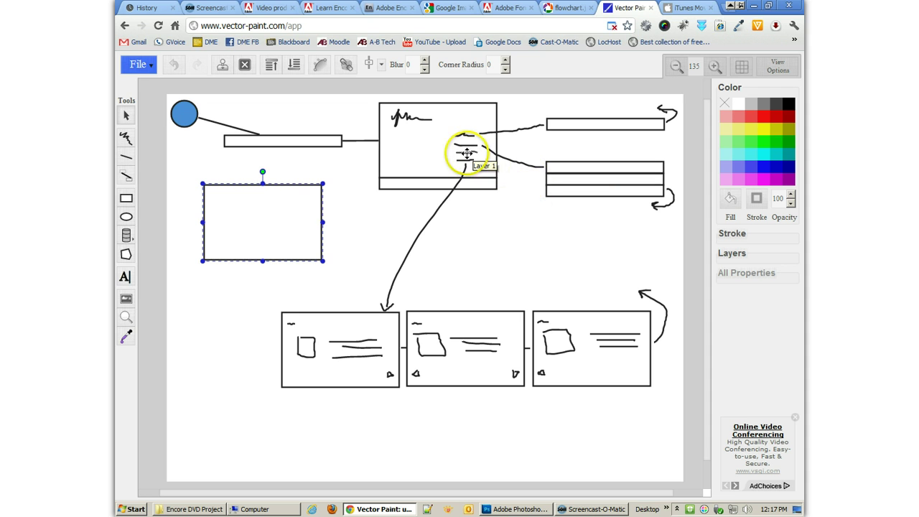
pyautogui.click(126, 137)
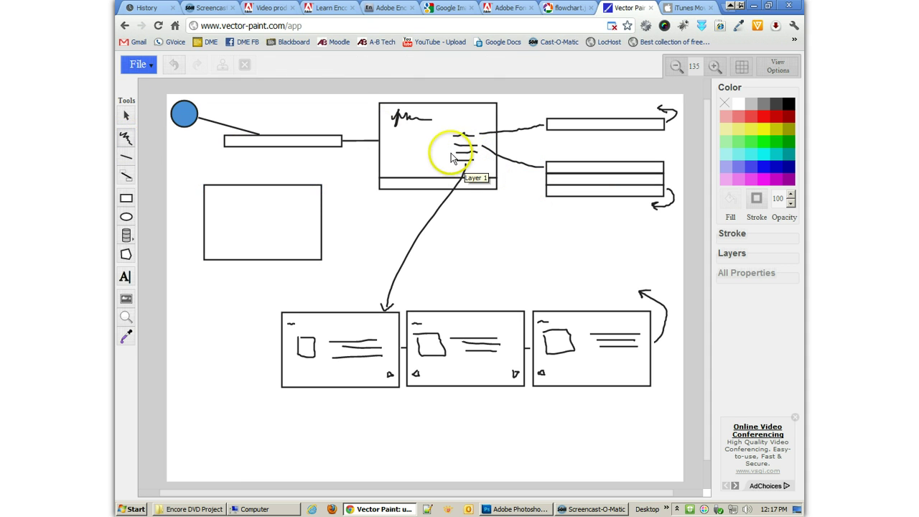
pyautogui.moveTo(451, 156)
pyautogui.mouseDown()
pyautogui.moveTo(360, 213)
pyautogui.moveTo(330, 226)
pyautogui.mouseUp()
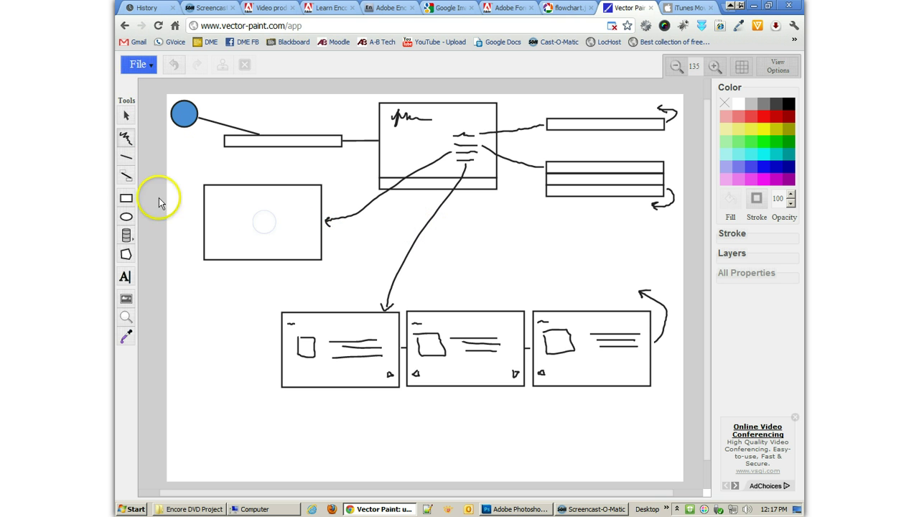
# Draw a small thumbnail box in the left screen and duplicate it into two rows of three.
pyautogui.click(126, 202)
pyautogui.moveTo(215, 207); pyautogui.dragTo(289, 237)
pyautogui.hotkey('ctrl', 'd')
pyautogui.hotkey('ctrl', 'd')
pyautogui.hotkey('ctrl', 'd')
pyautogui.hotkey('ctrl', 'd')
pyautogui.hotkey('ctrl', 'd')
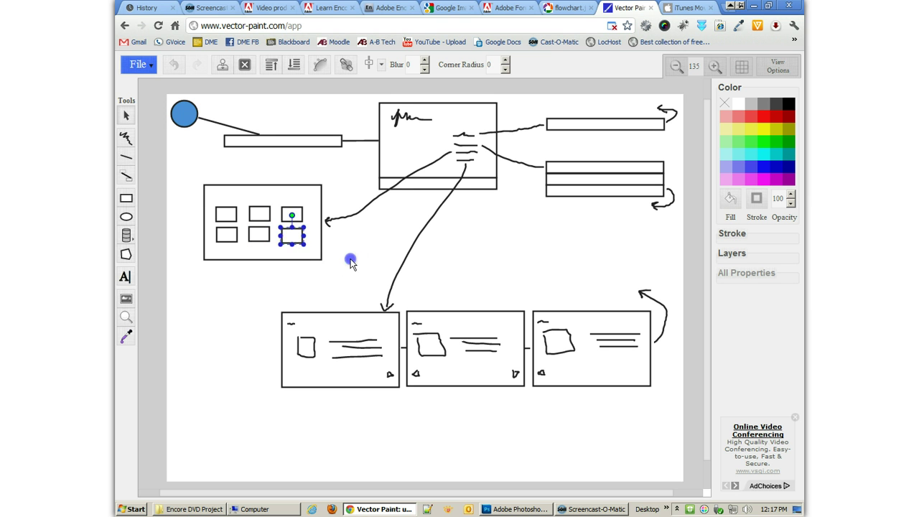
pyautogui.click(350, 263)
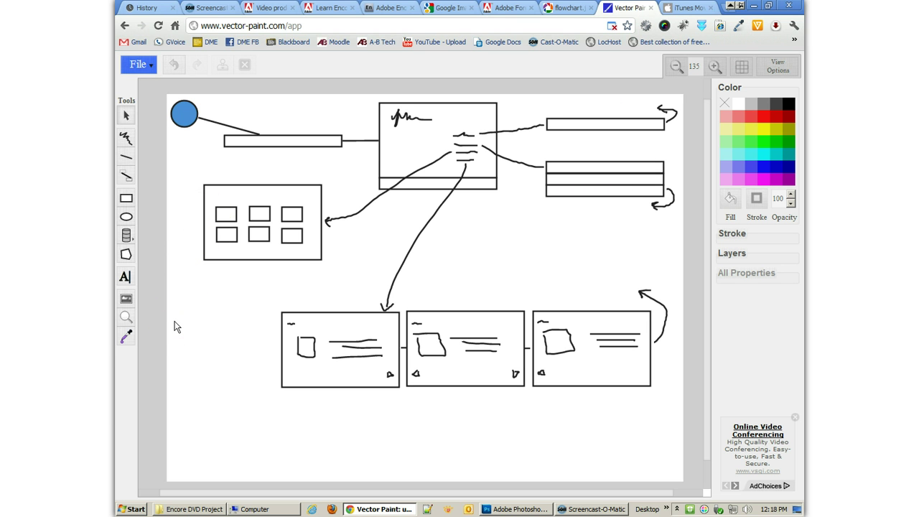
# Switch to the flowchart.jpg tab to view the hand-drawn DVD Menu Flow Chart.
pyautogui.click(288, 225)
pyautogui.click(567, 8)
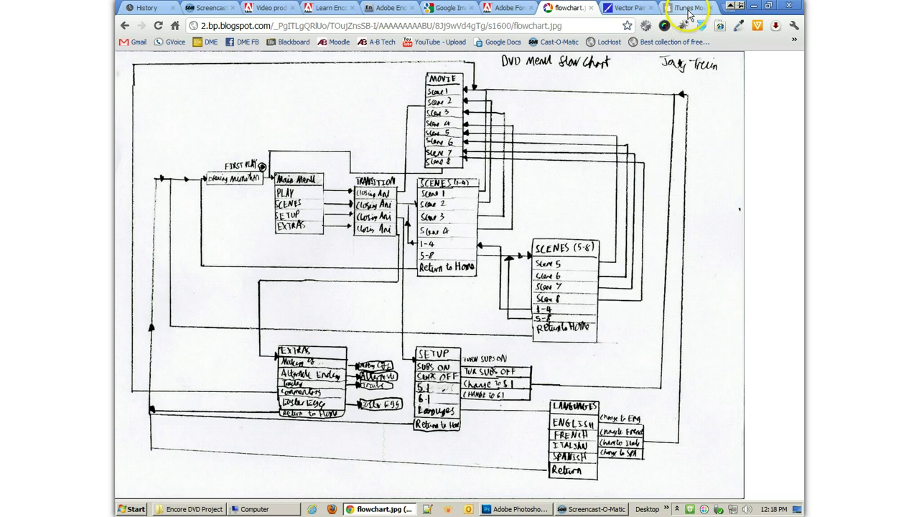
# Return to the Vector Paint tab showing the finished DVD menu wireframe.
pyautogui.click(626, 8)
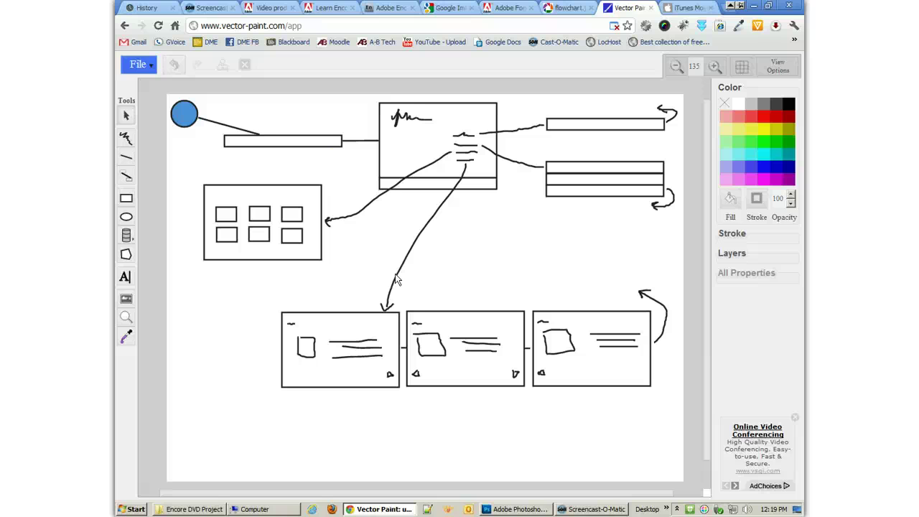
# Look through the Encore help and Learn Encore tabs, then open the iTunes Movie Trailers page.
pyautogui.click(387, 8)
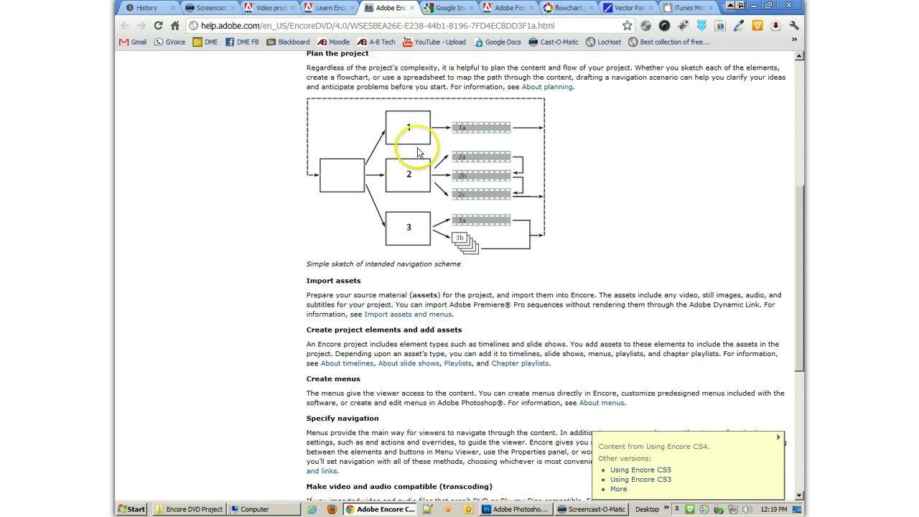
pyautogui.scroll(5, 431, 130)
pyautogui.click(330, 8)
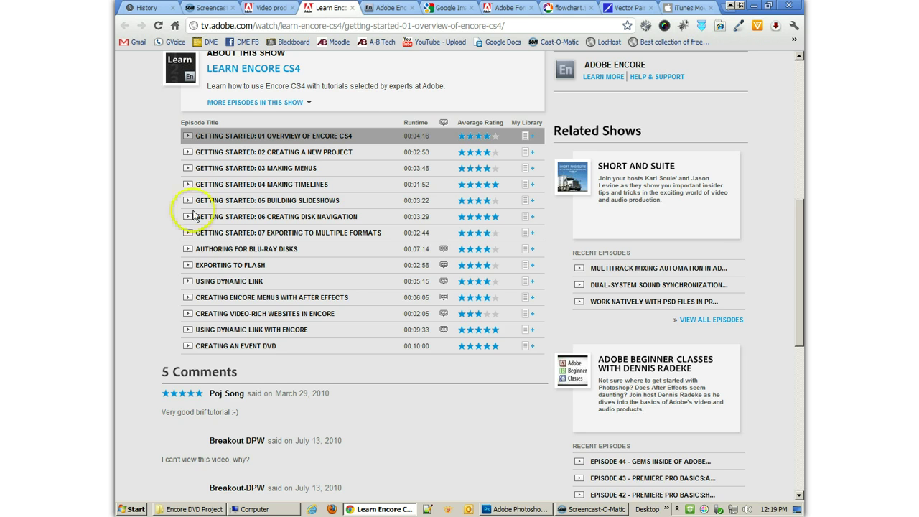
pyautogui.click(632, 9)
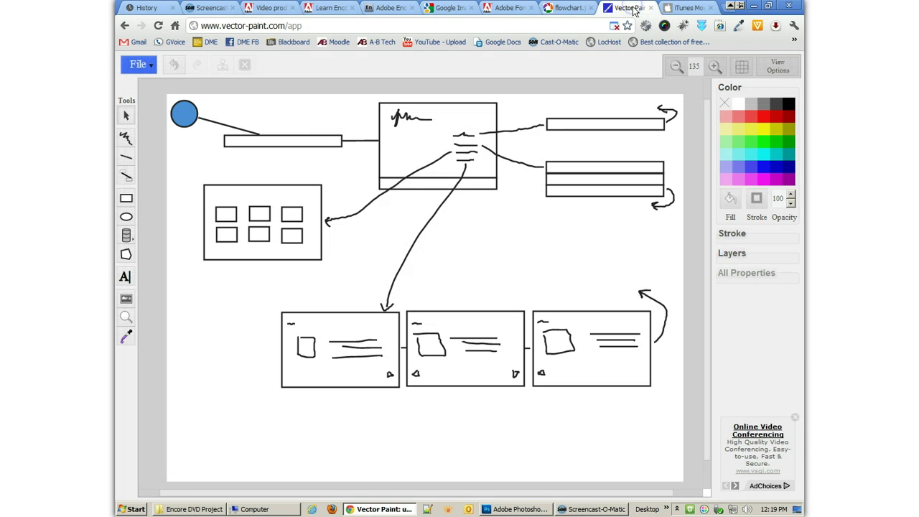
pyautogui.click(682, 8)
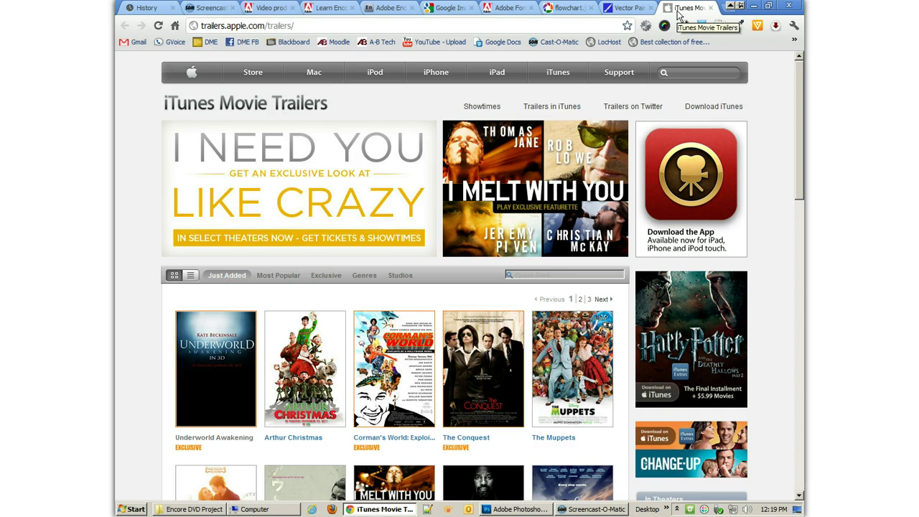